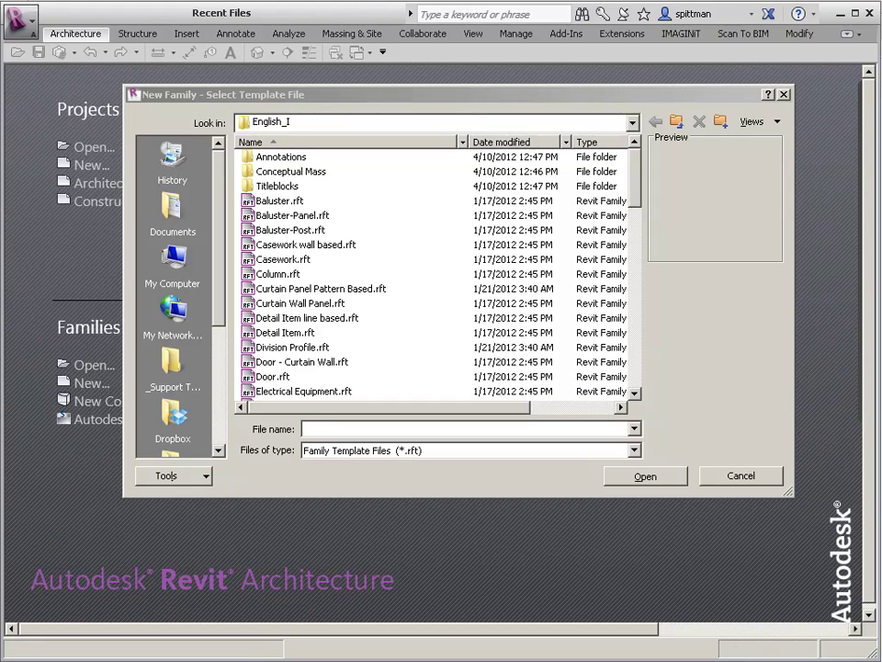
# Step: Start Family1 from the Generic Annotation.rft template in the Annotations folder
pyautogui.click(285, 158)
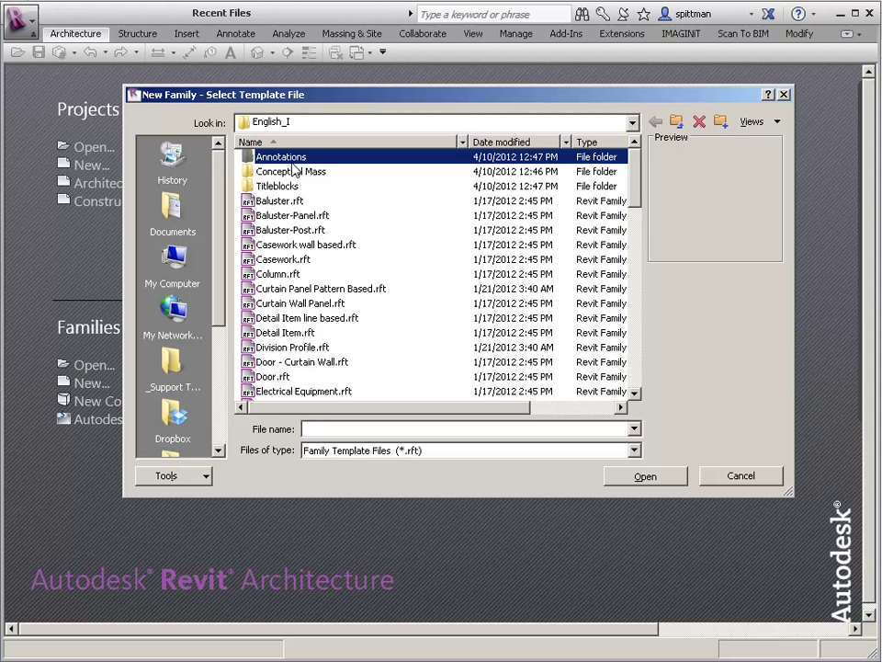
pyautogui.doubleClick(281, 157)
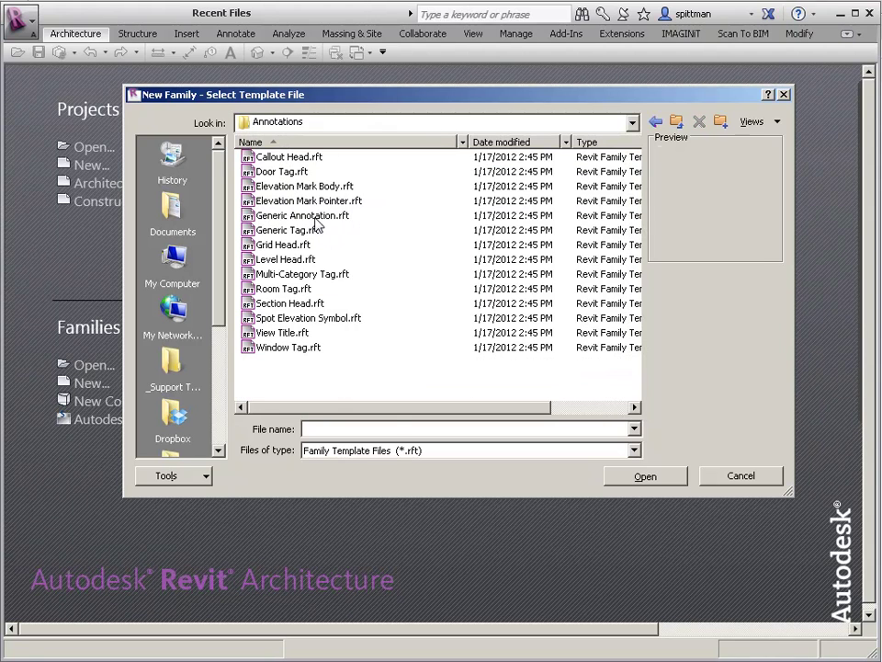
pyautogui.doubleClick(315, 219)
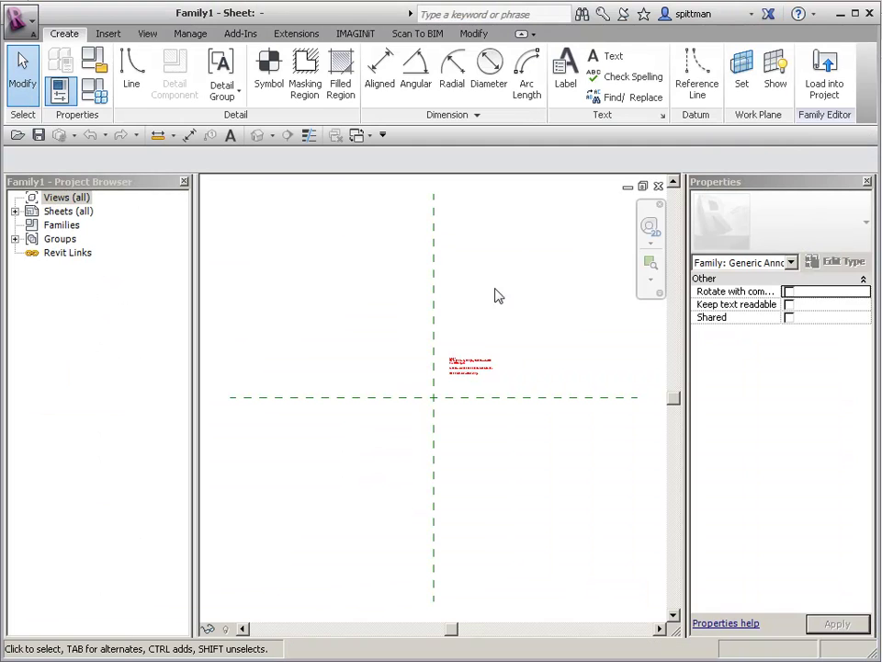
# Step: Delete the template's sample text note and recentre the reference planes
pyautogui.click(462, 377)
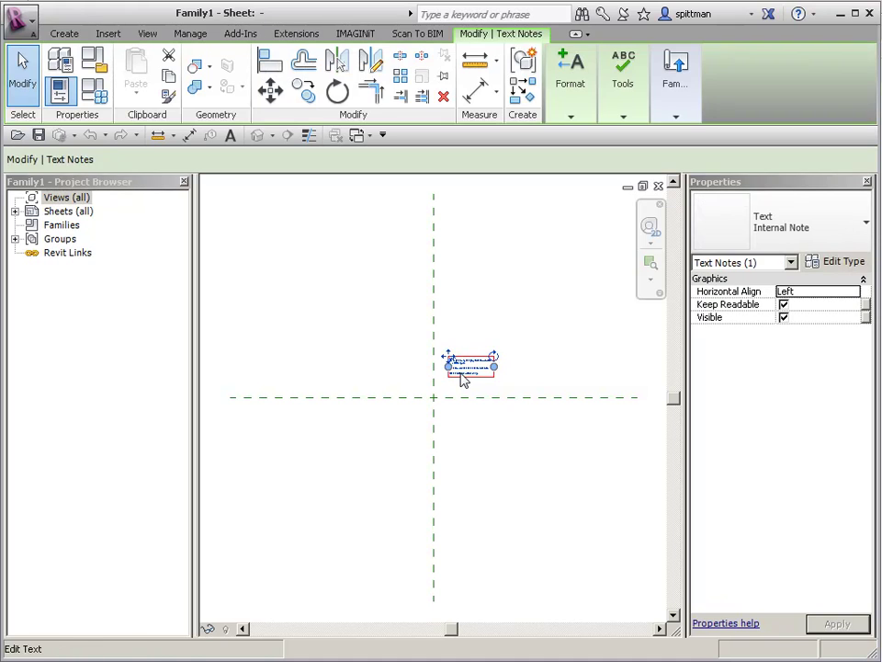
pyautogui.press('Delete')
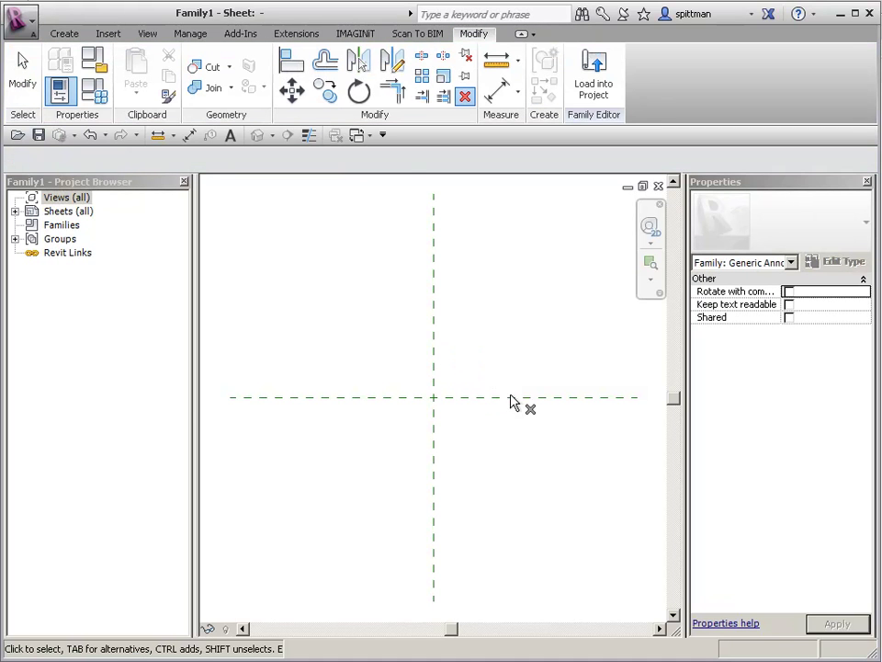
pyautogui.scroll(2, 404, 406)
pyautogui.scroll(4, 439, 403)
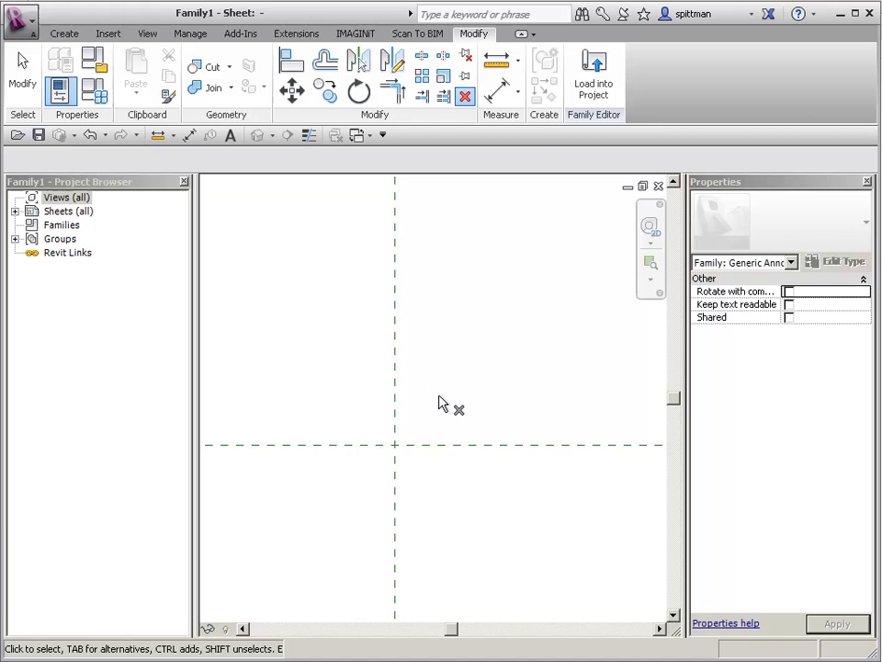
pyautogui.moveTo(439, 402); pyautogui.dragTo(479, 419, button='middle')
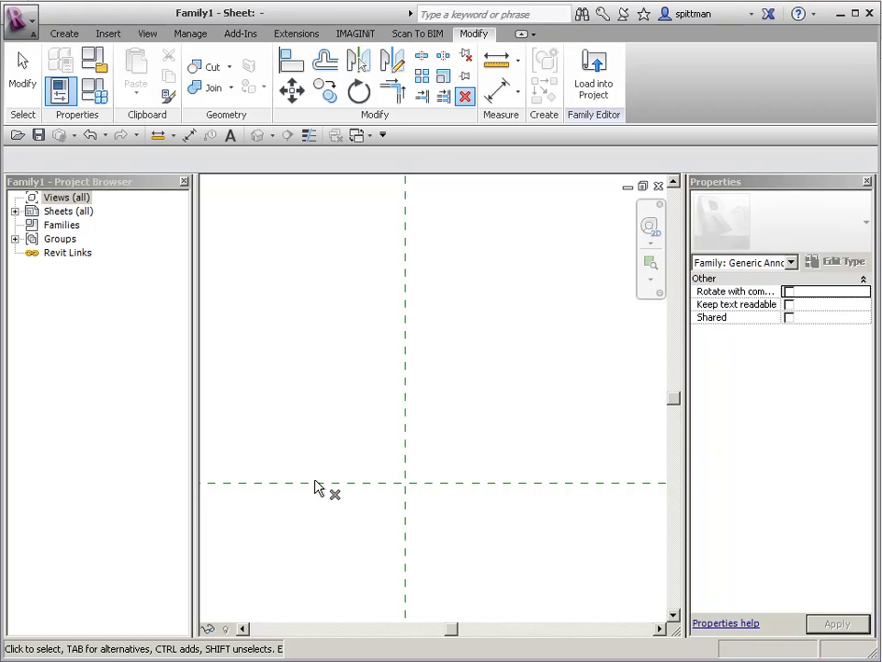
# Step: Cancel the lingering operation and select the vertical reference plane
pyautogui.rightClick(464, 442)
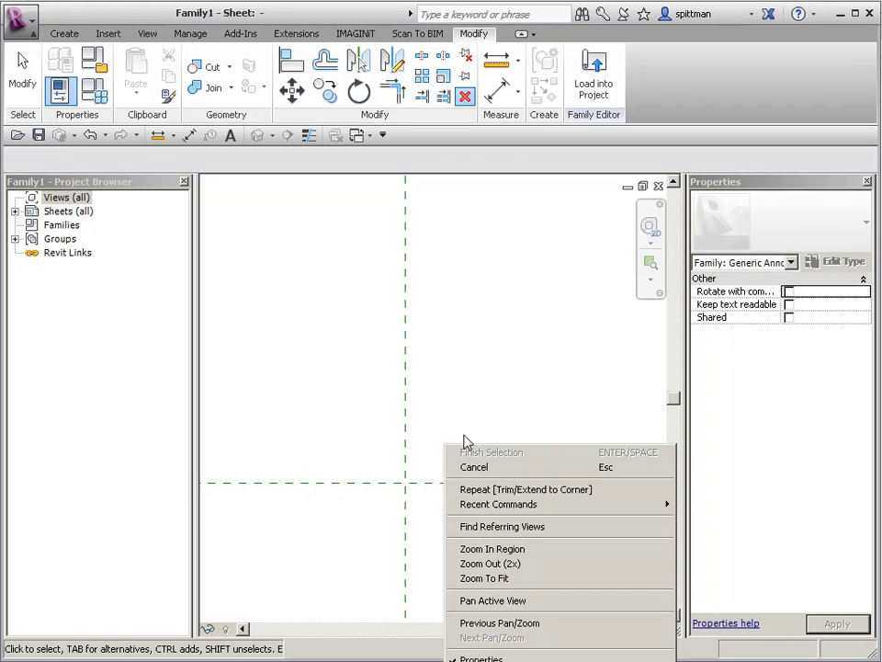
pyautogui.click(464, 423)
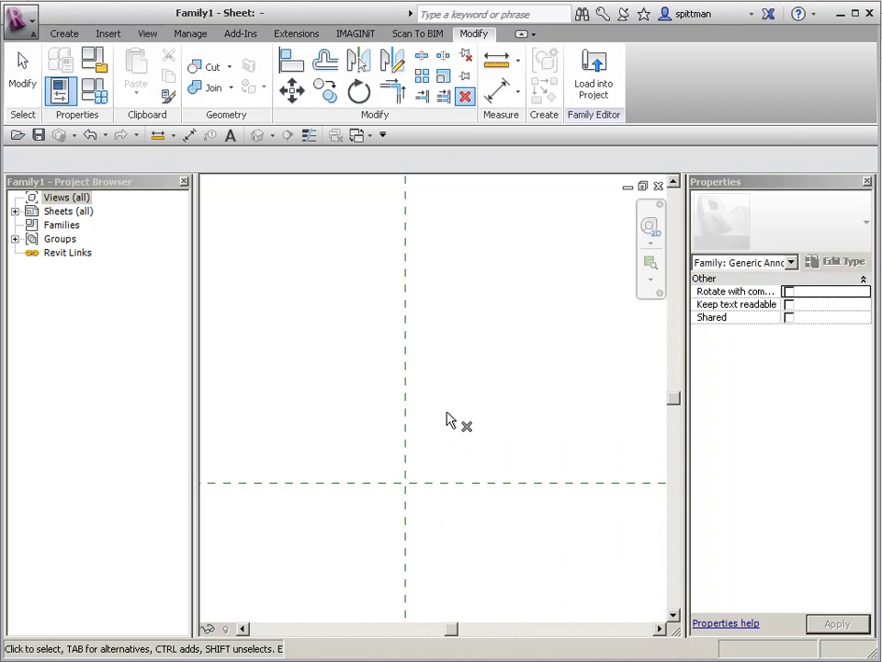
pyautogui.rightClick(447, 416)
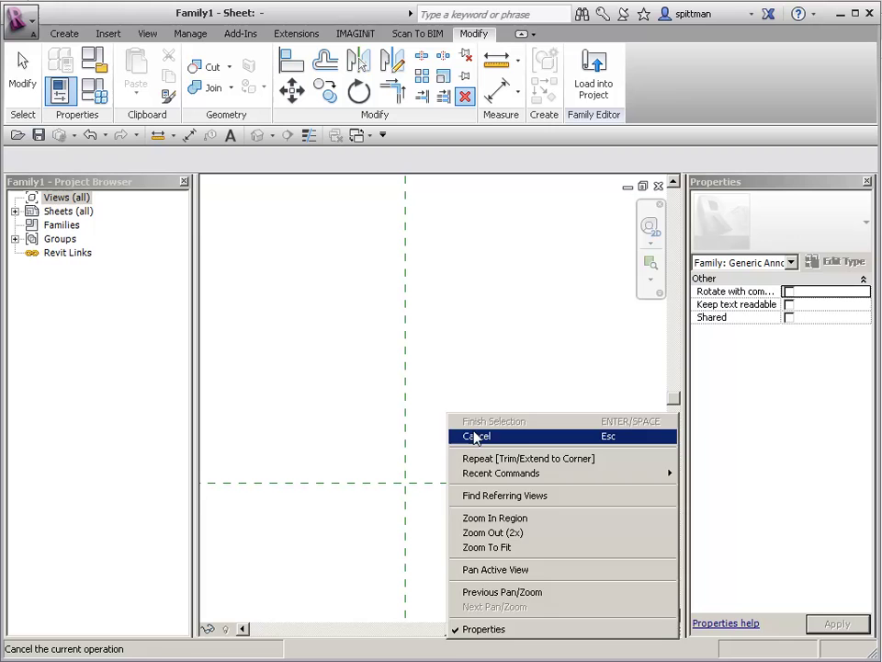
pyautogui.click(455, 436)
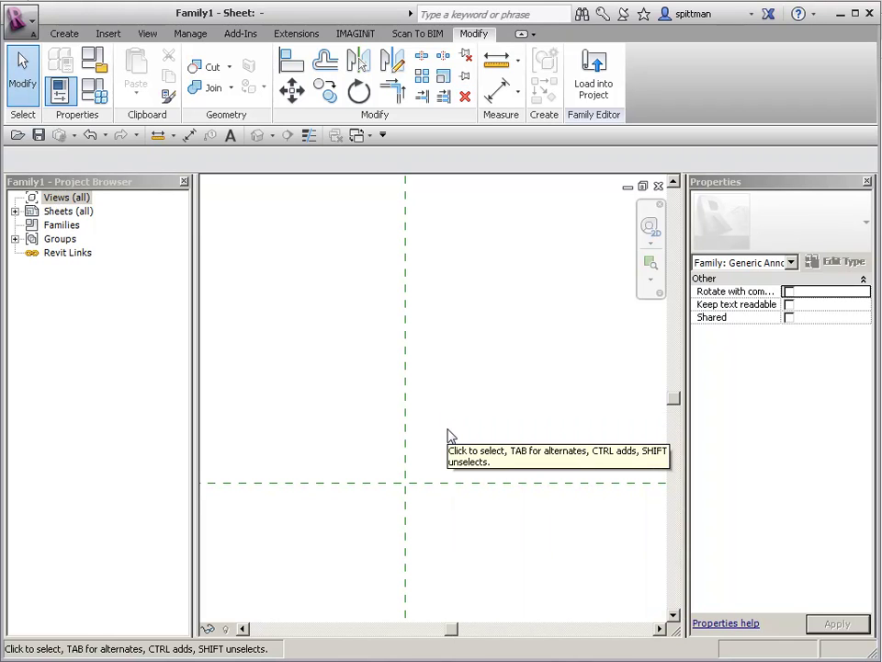
pyautogui.click(406, 368)
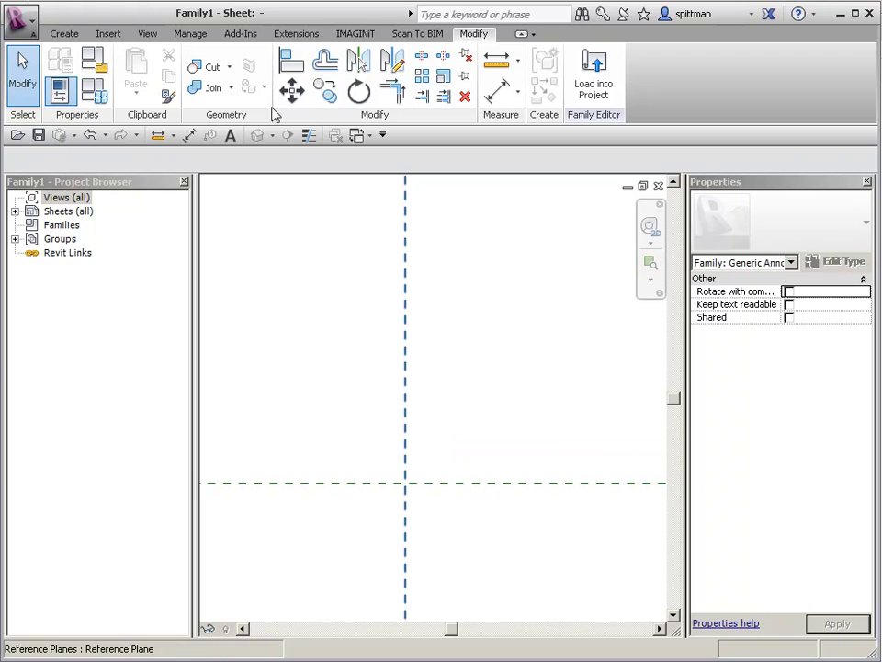
# Step: Draw a 0.25' horizontal line from the plane intersection plus one diagonal arrowhead stroke
pyautogui.click(65, 33)
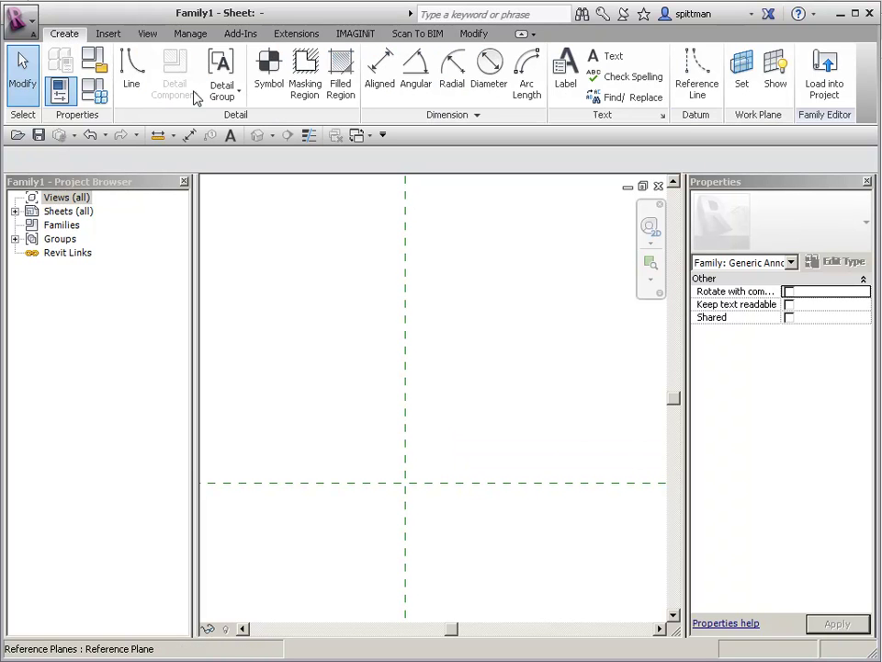
pyautogui.click(129, 74)
pyautogui.scroll(2, 422, 494)
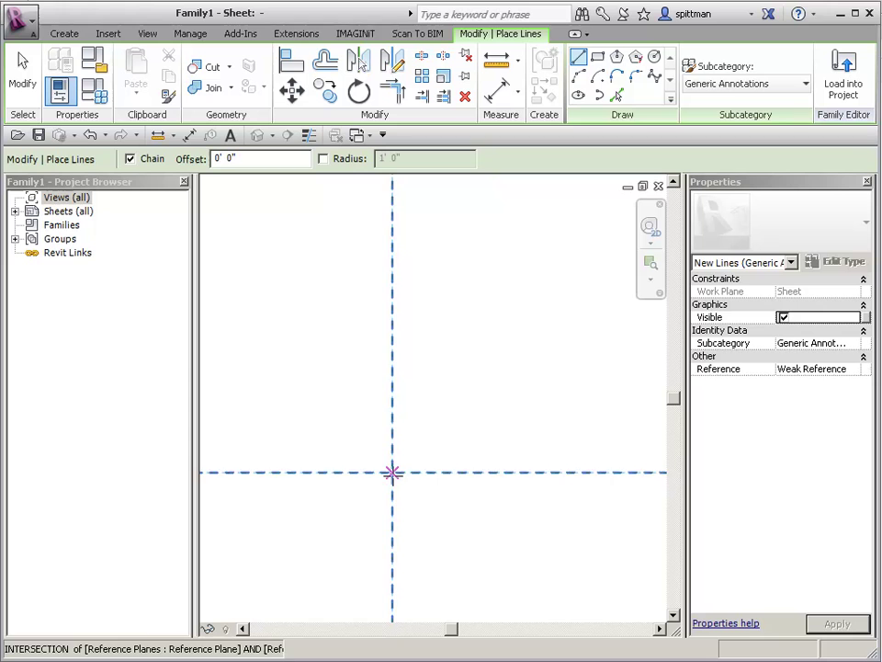
pyautogui.click(391, 470)
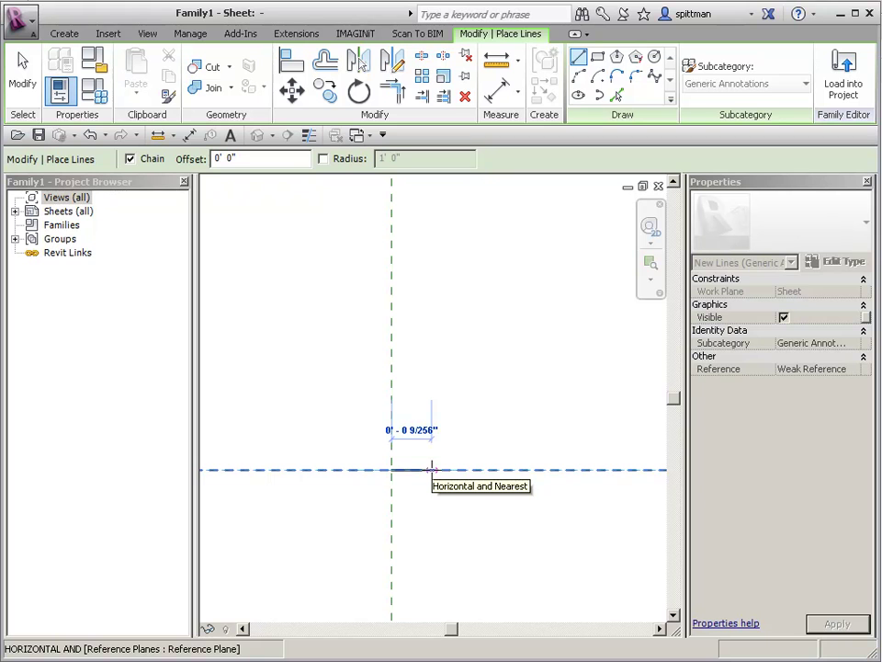
pyautogui.write(".25'")
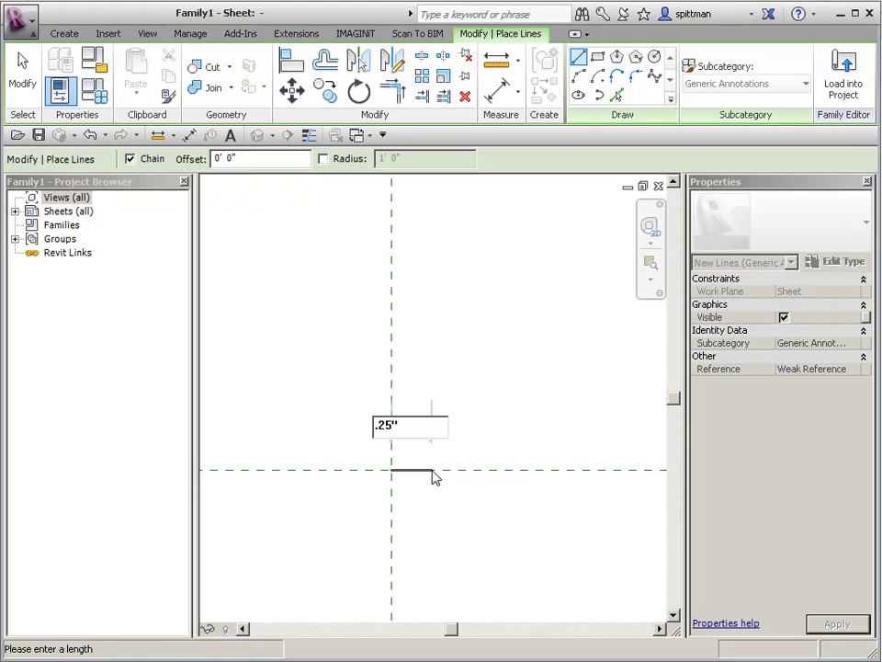
pyautogui.press('Return')
pyautogui.moveTo(484, 506)
pyautogui.mouseDown(button='middle')
pyautogui.moveTo(511, 513)
pyautogui.moveTo(436, 508)
pyautogui.mouseUp(button='middle')
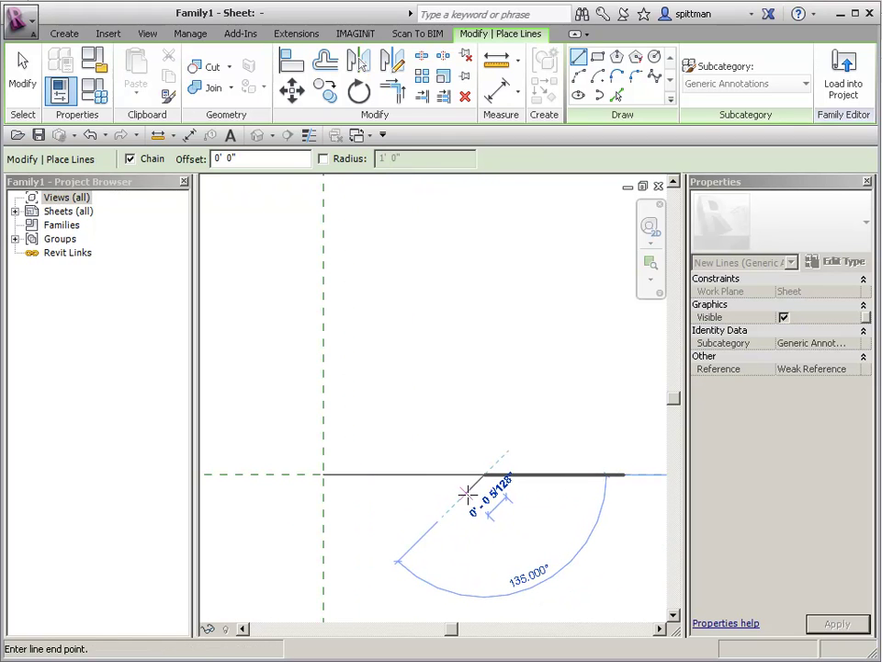
pyautogui.click(468, 493)
pyautogui.press('Escape')
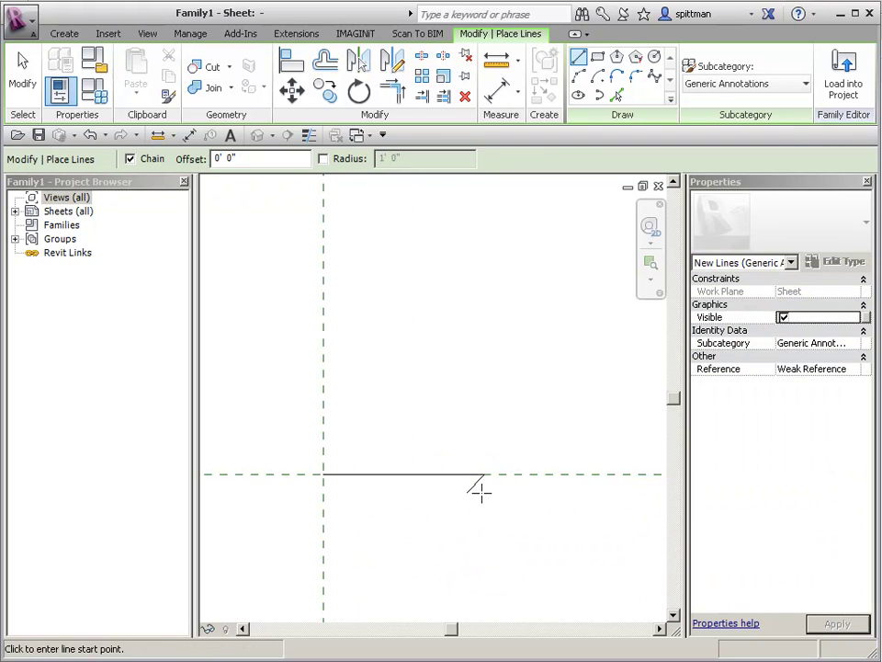
pyautogui.press('Escape')
# Step: Mirror the diagonal stroke across the horizontal reference plane to complete the arrowhead
pyautogui.click(473, 494)
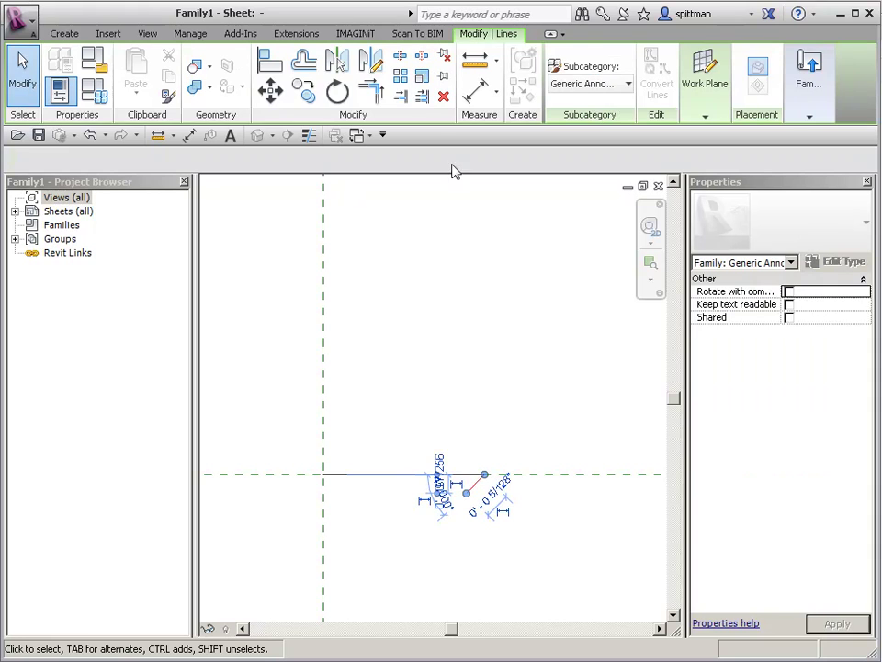
pyautogui.click(270, 89)
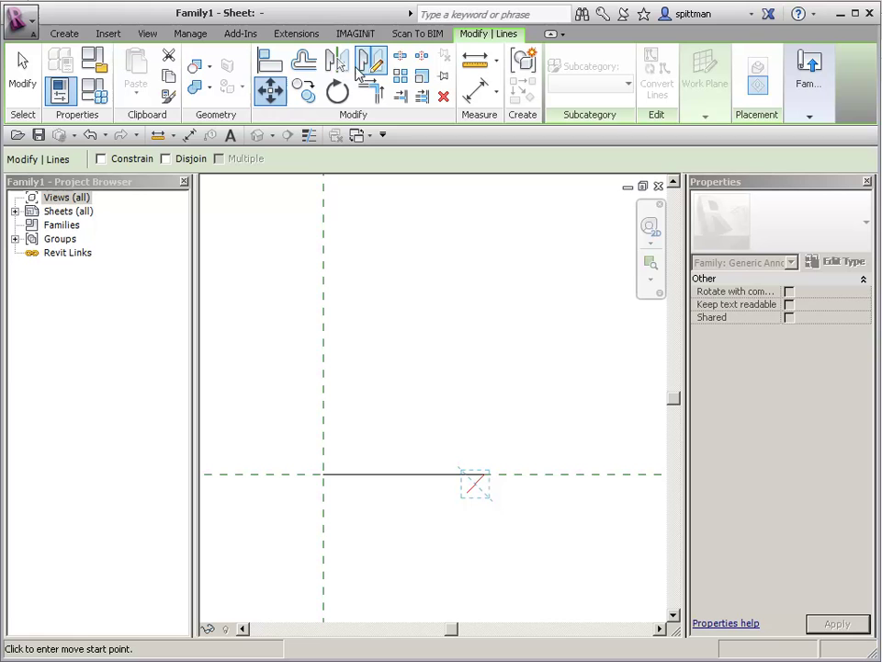
pyautogui.click(337, 62)
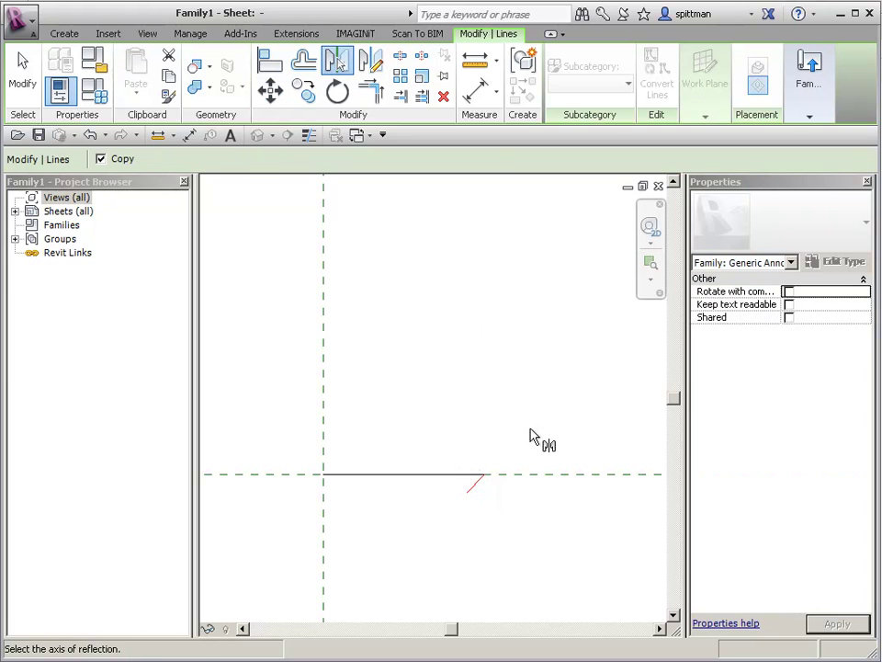
pyautogui.click(530, 477)
pyautogui.click(508, 530)
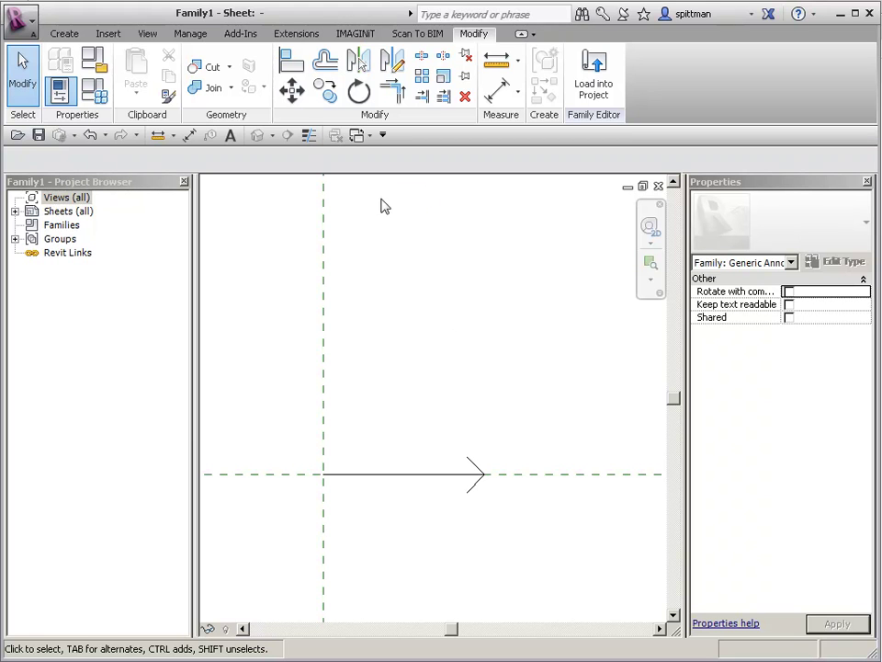
# Step: In Object Styles, add a custom Generic Annotations subcategory with line weight 2
pyautogui.click(191, 35)
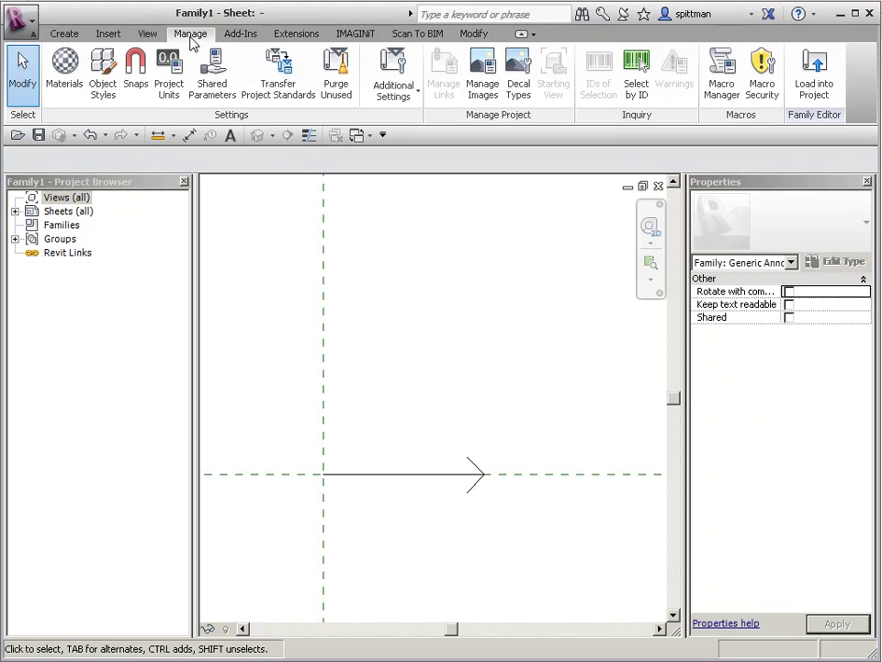
pyautogui.click(101, 73)
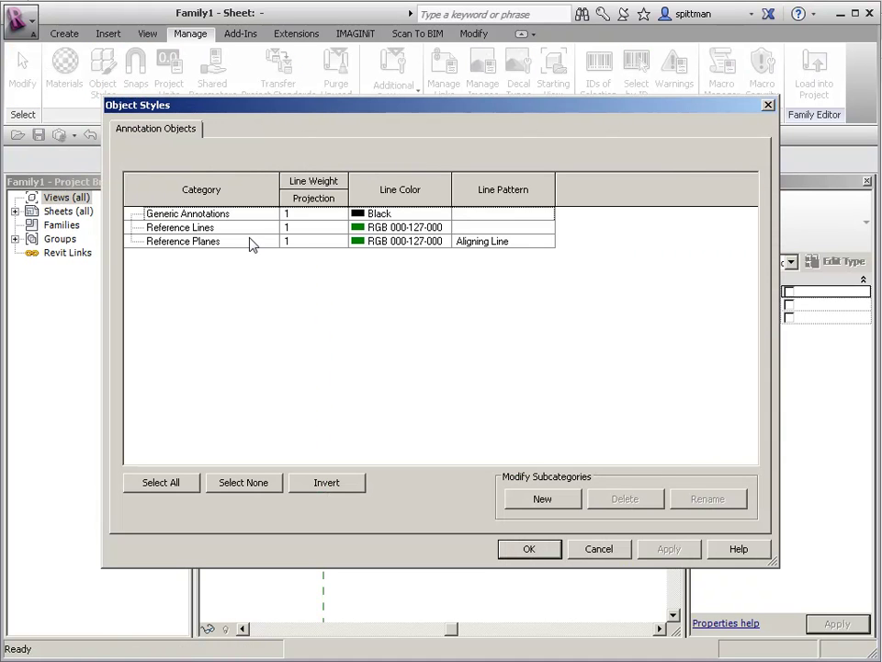
pyautogui.click(250, 242)
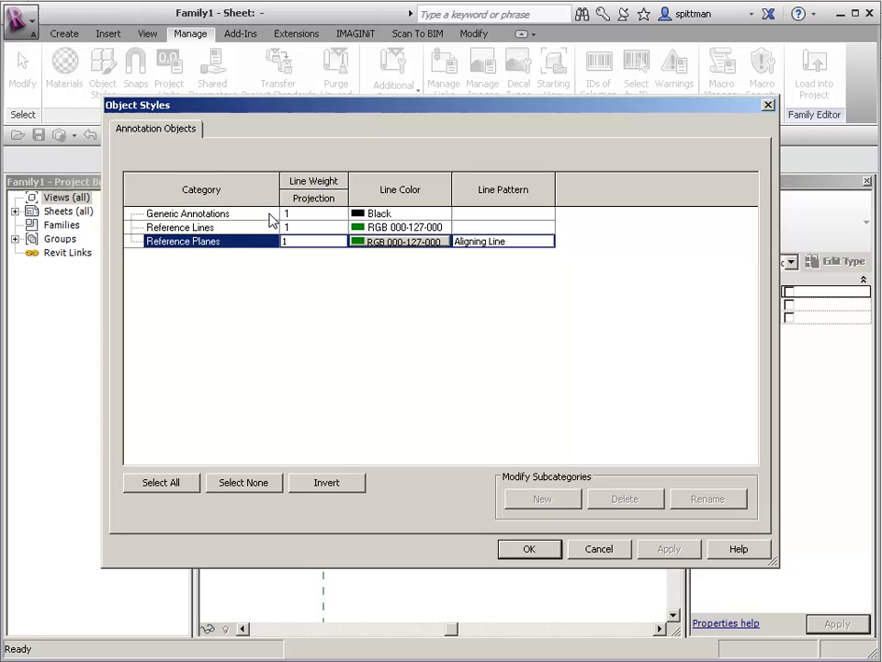
pyautogui.click(269, 214)
pyautogui.click(542, 500)
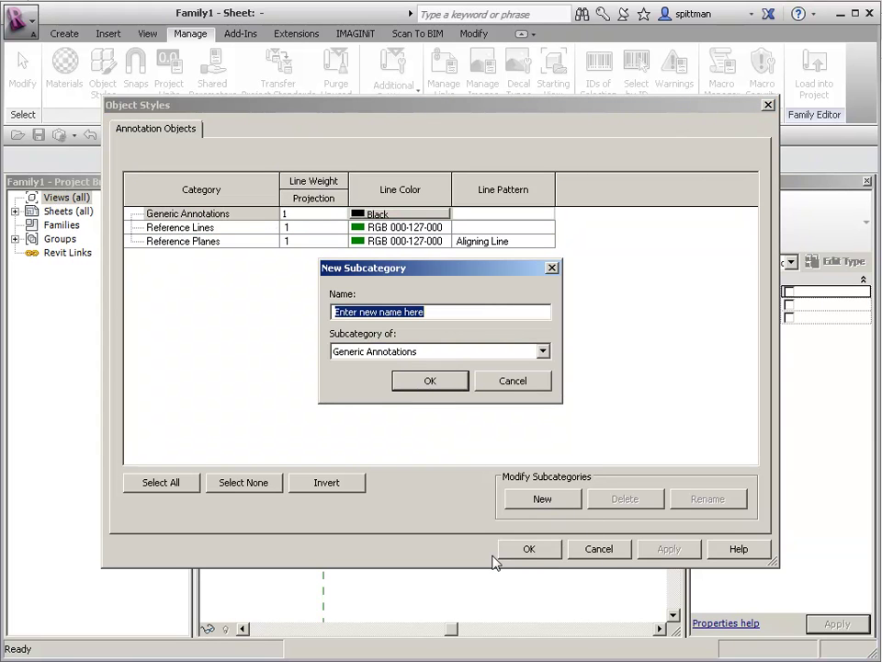
pyautogui.write('Sherry')
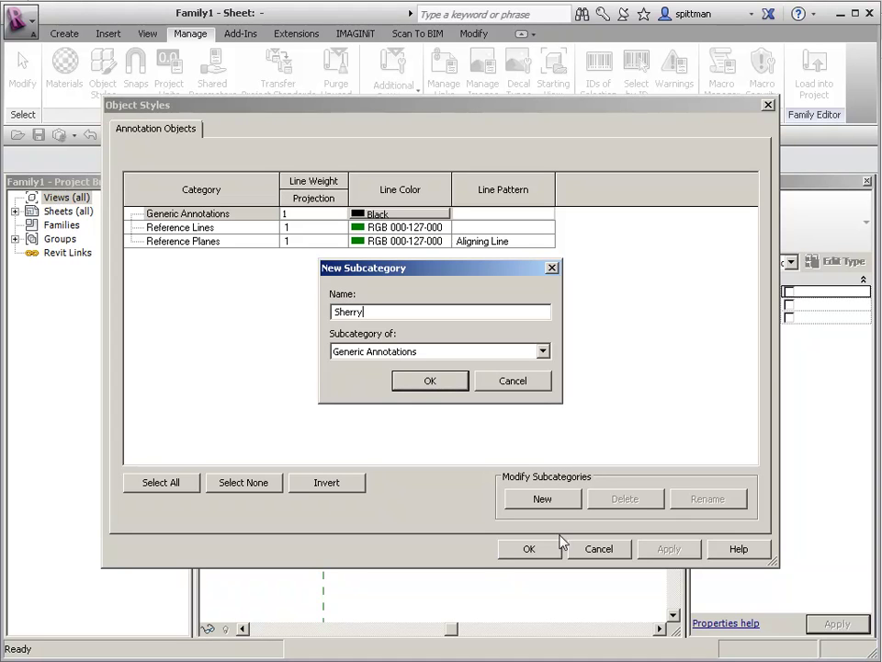
pyautogui.click(431, 383)
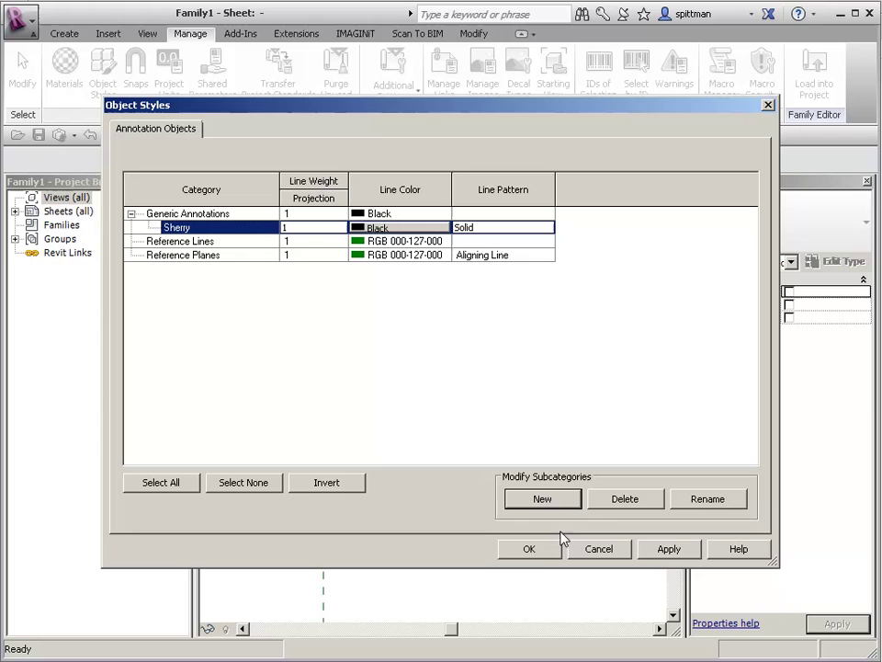
pyautogui.click(336, 228)
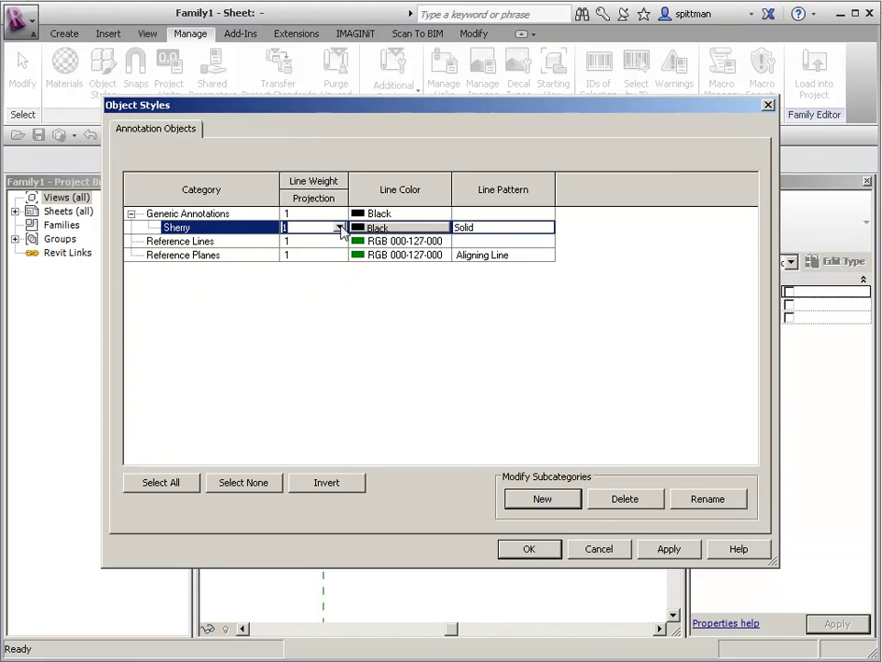
pyautogui.click(340, 227)
pyautogui.click(286, 260)
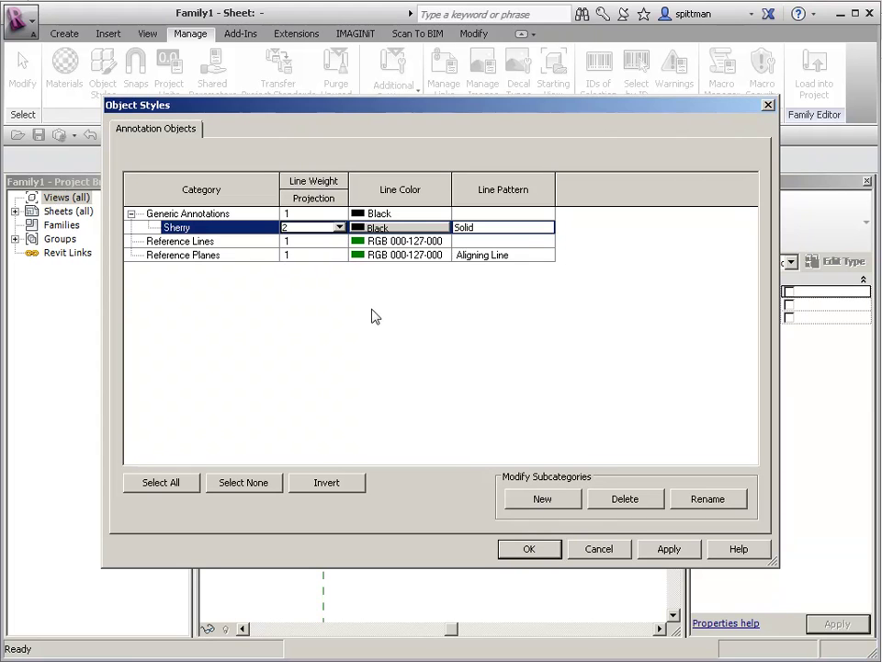
pyautogui.click(521, 547)
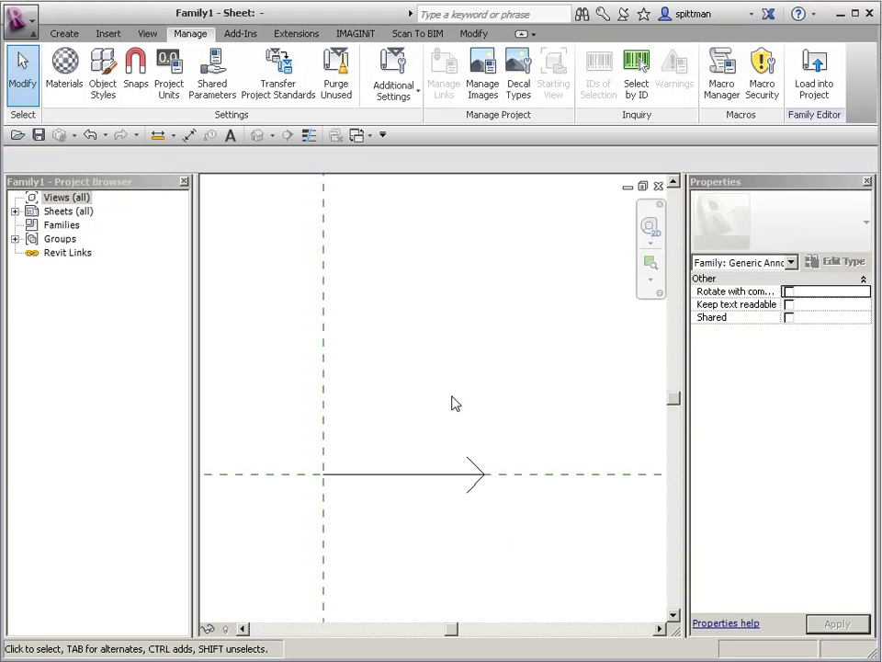
# Step: Mirror the arrow lines as a copy across the vertical reference plane, making a double-headed arrow
pyautogui.moveTo(288, 421); pyautogui.dragTo(500, 517)
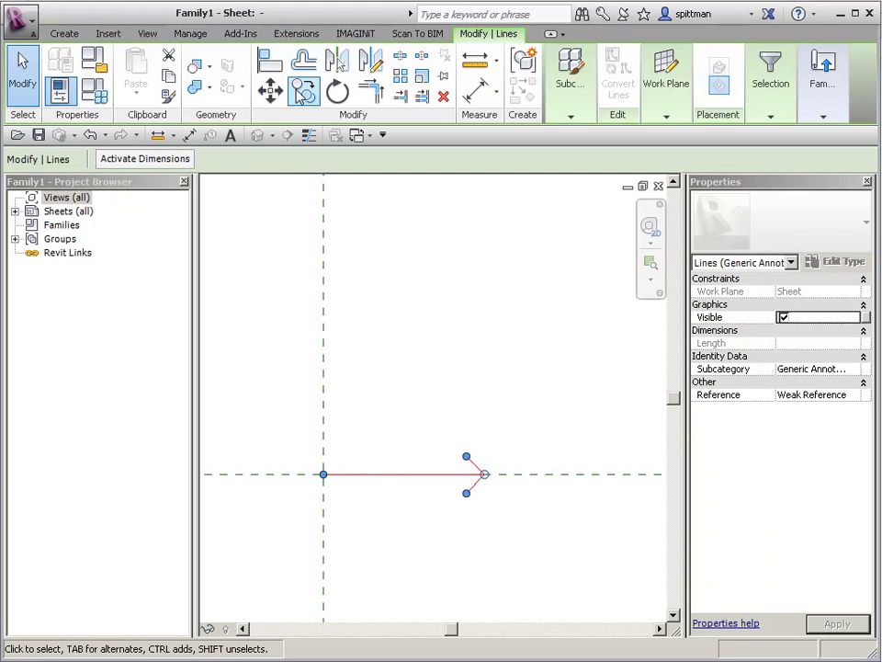
pyautogui.click(335, 64)
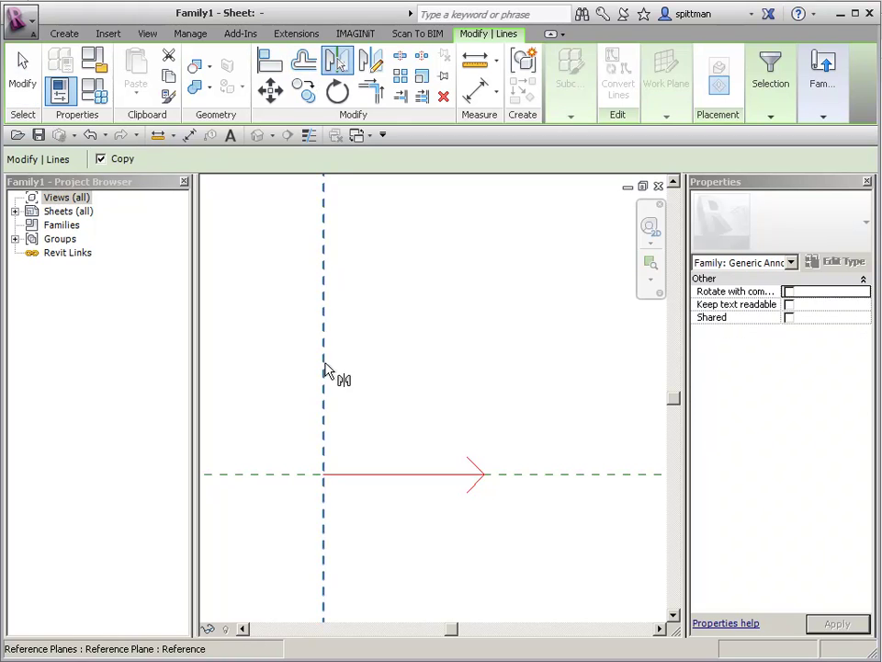
pyautogui.click(361, 380)
pyautogui.moveTo(469, 380); pyautogui.dragTo(500, 362, button='middle')
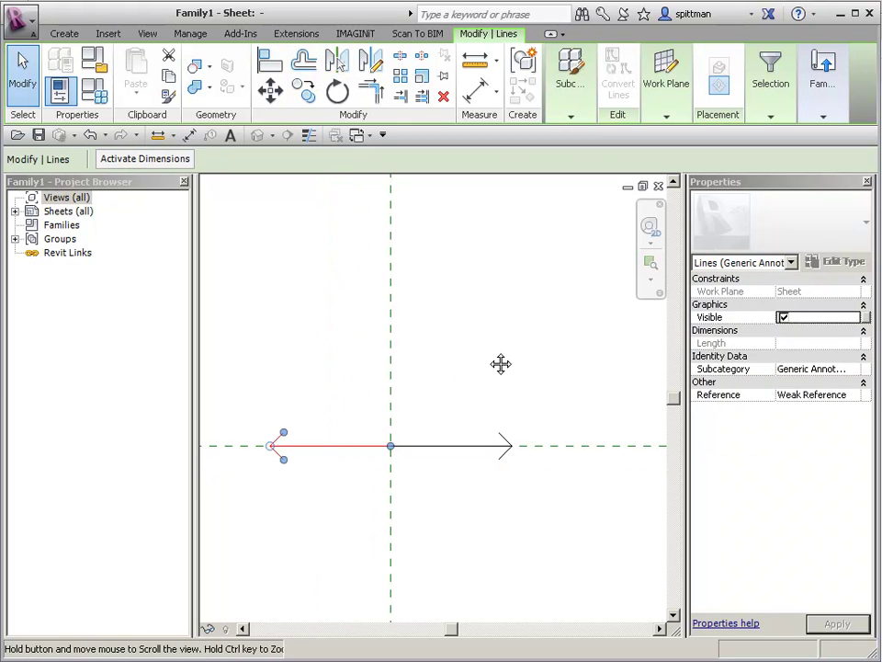
pyautogui.click(493, 362)
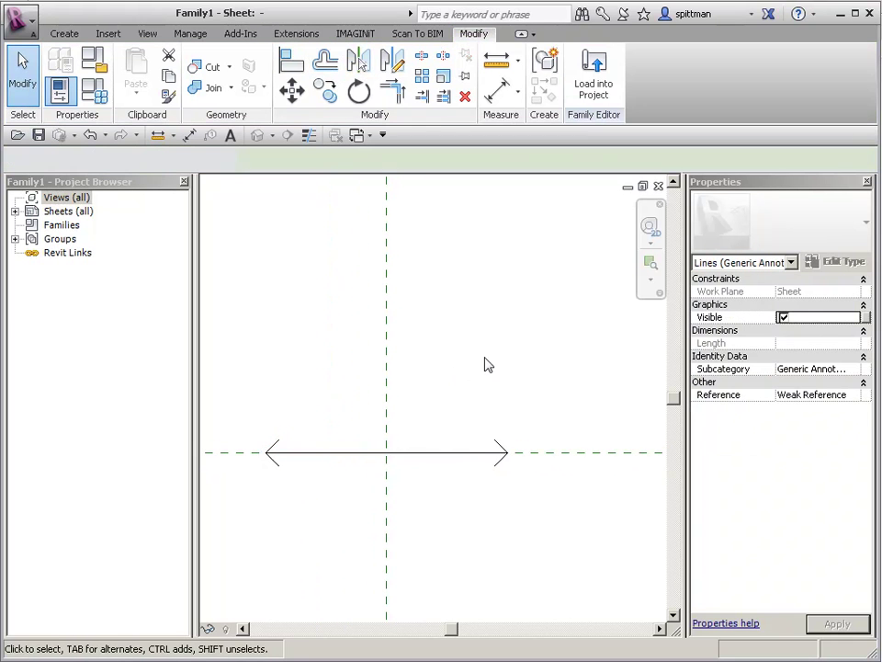
pyautogui.click(61, 34)
pyautogui.click(562, 73)
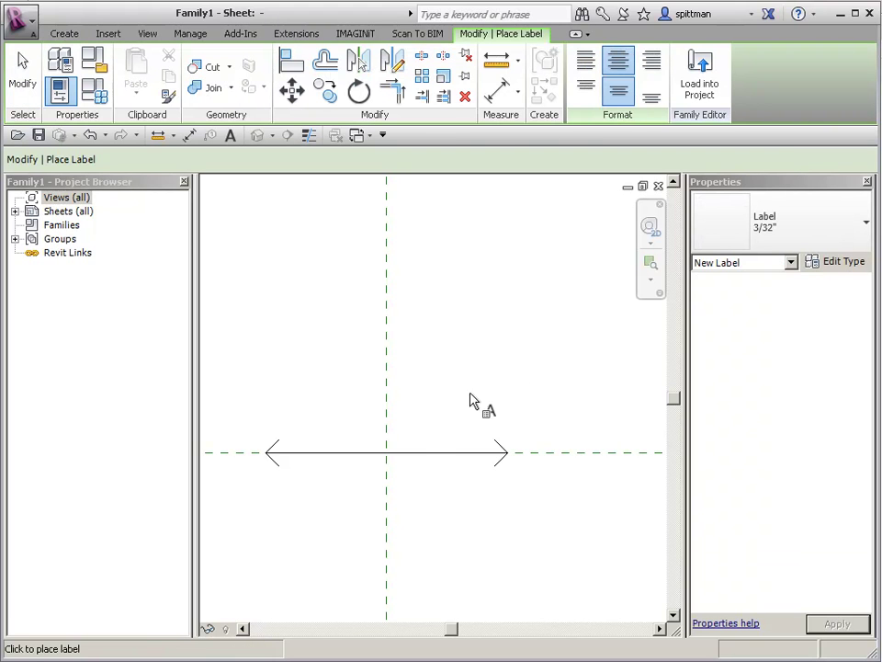
# Step: Create a new instance parameter named 'Text' of type Text for the label
pyautogui.click(408, 444)
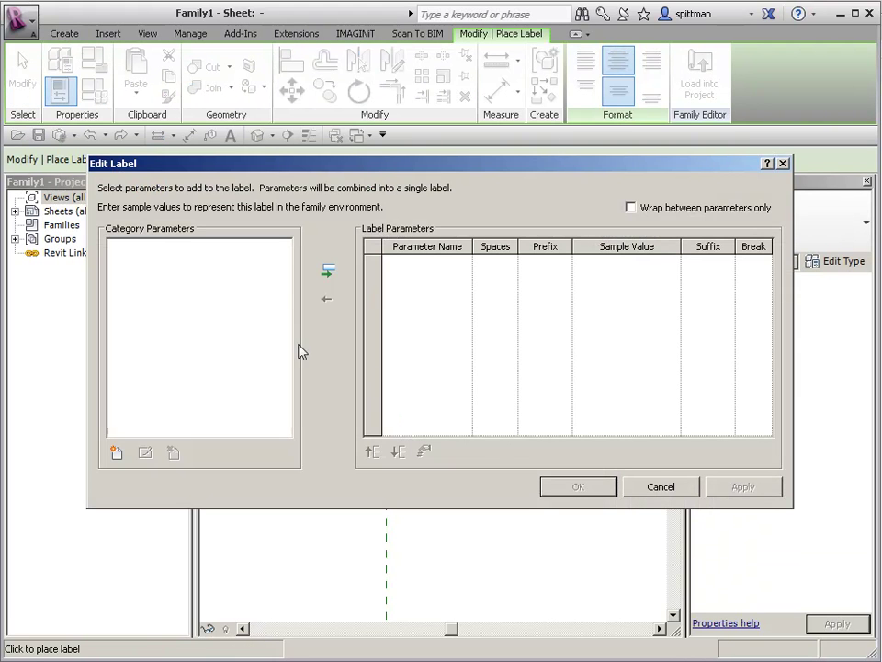
pyautogui.click(117, 453)
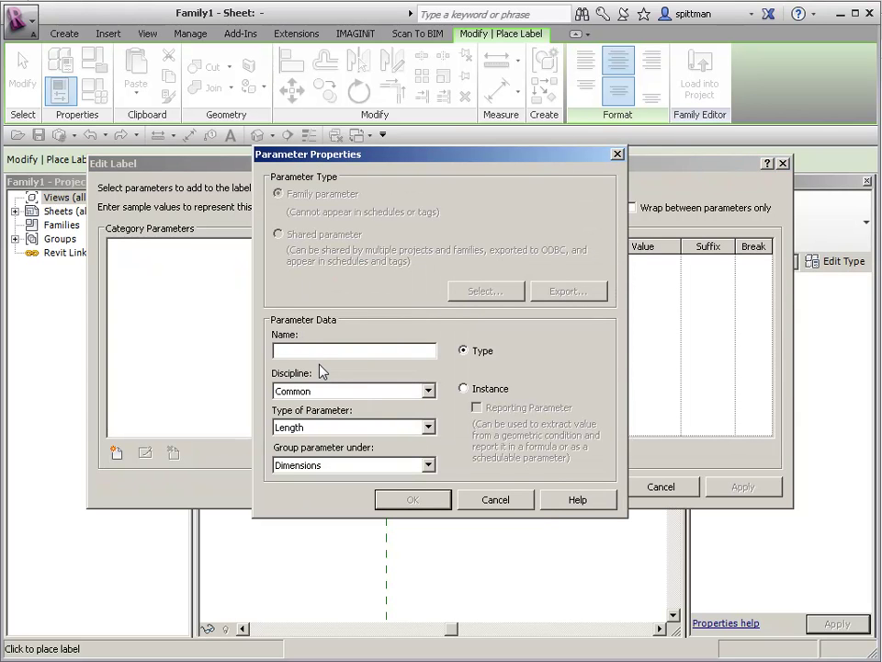
pyautogui.write('Text')
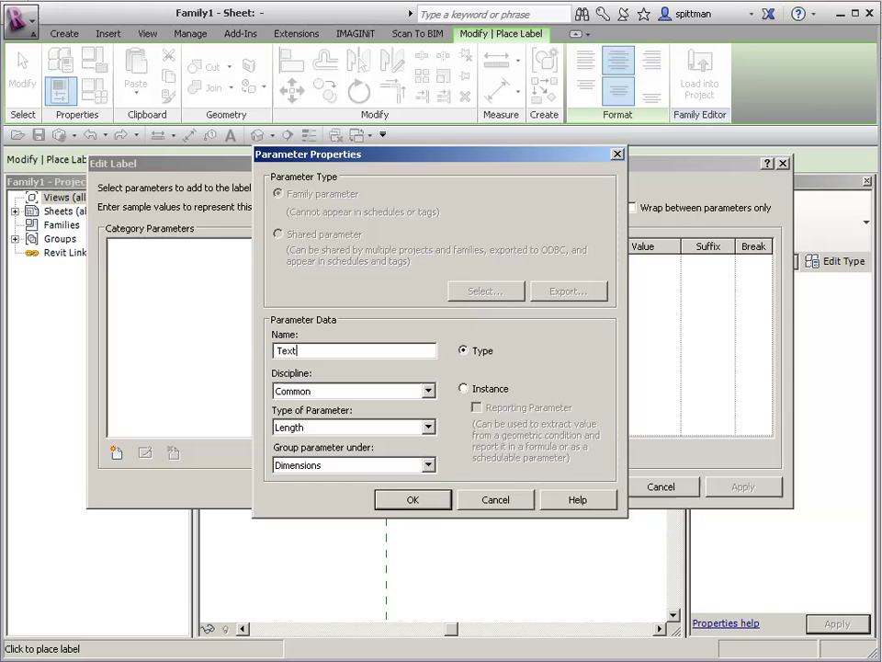
pyautogui.click(429, 428)
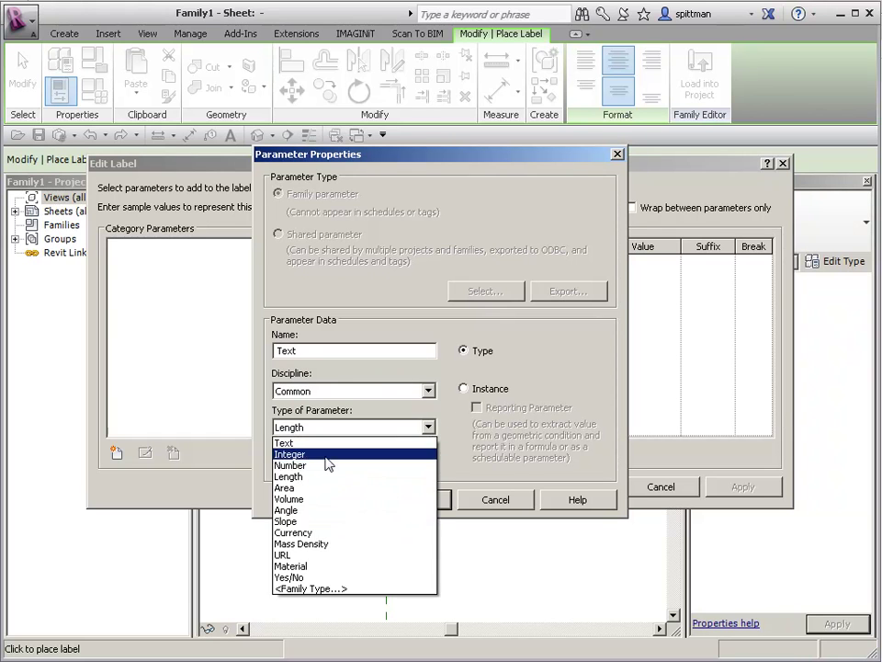
pyautogui.click(306, 443)
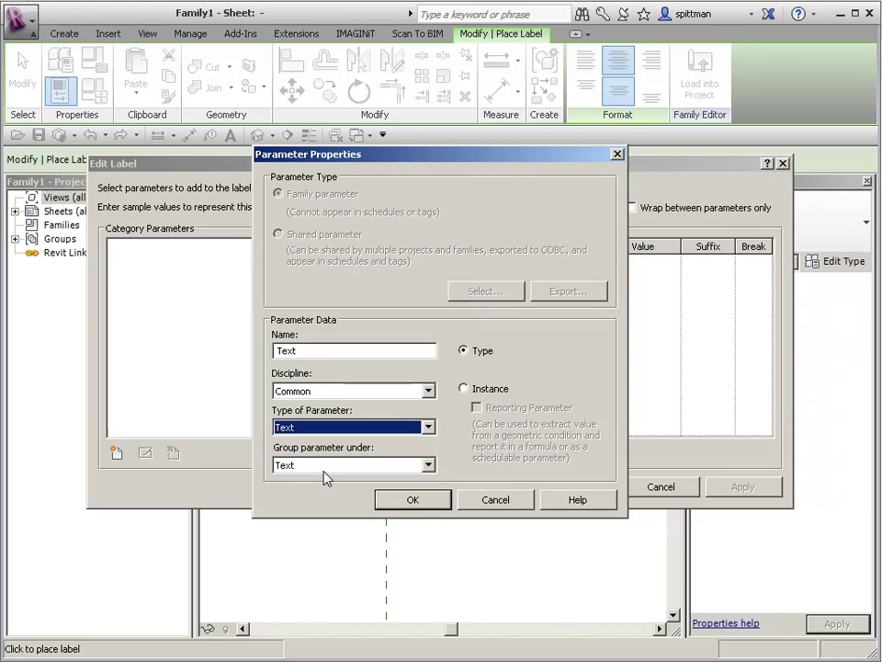
pyautogui.click(463, 388)
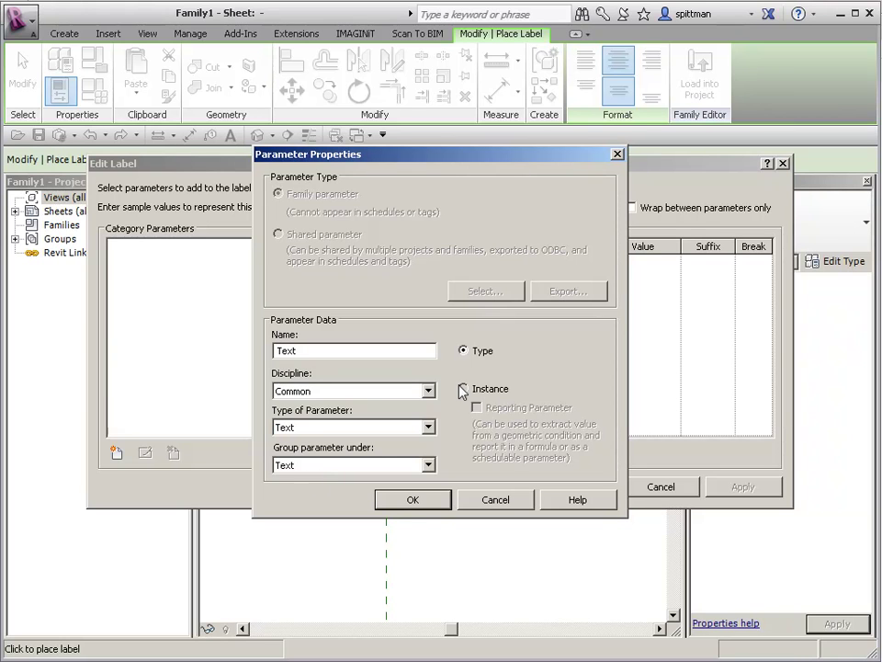
pyautogui.click(413, 500)
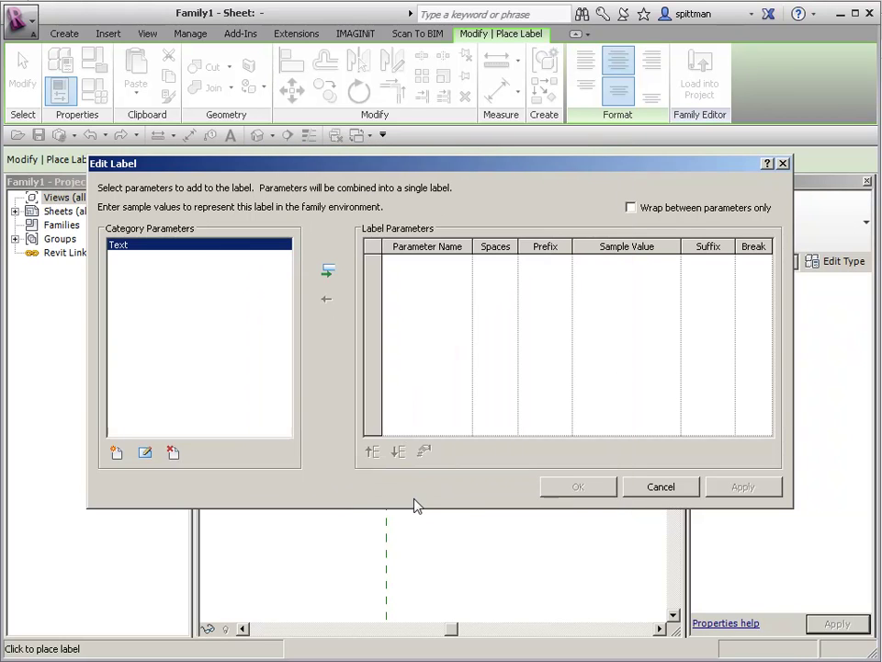
# Step: Add the Text parameter to the label and finish placing it over the arrow
pyautogui.click(329, 272)
pyautogui.click(577, 488)
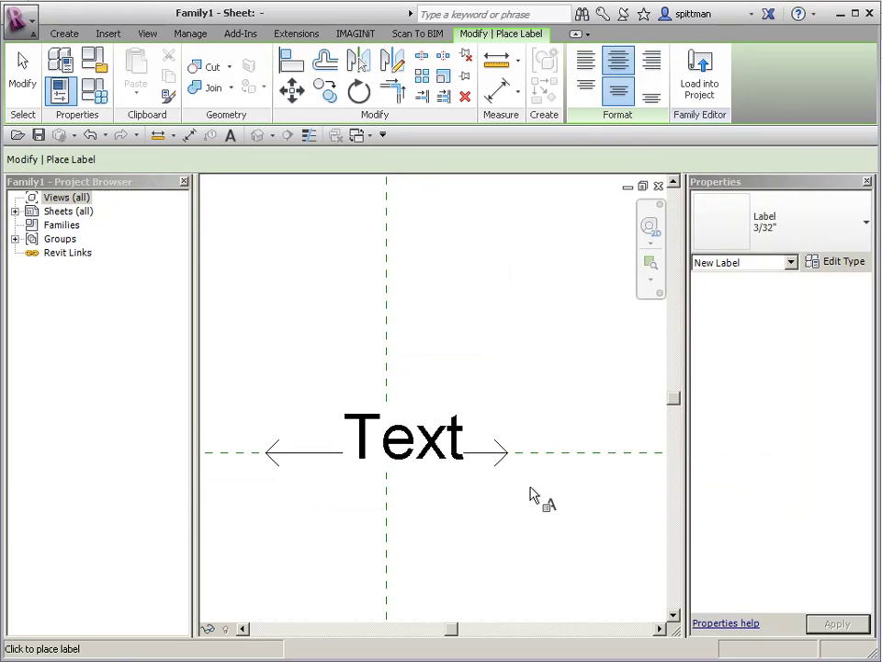
pyautogui.rightClick(488, 495)
pyautogui.click(509, 499)
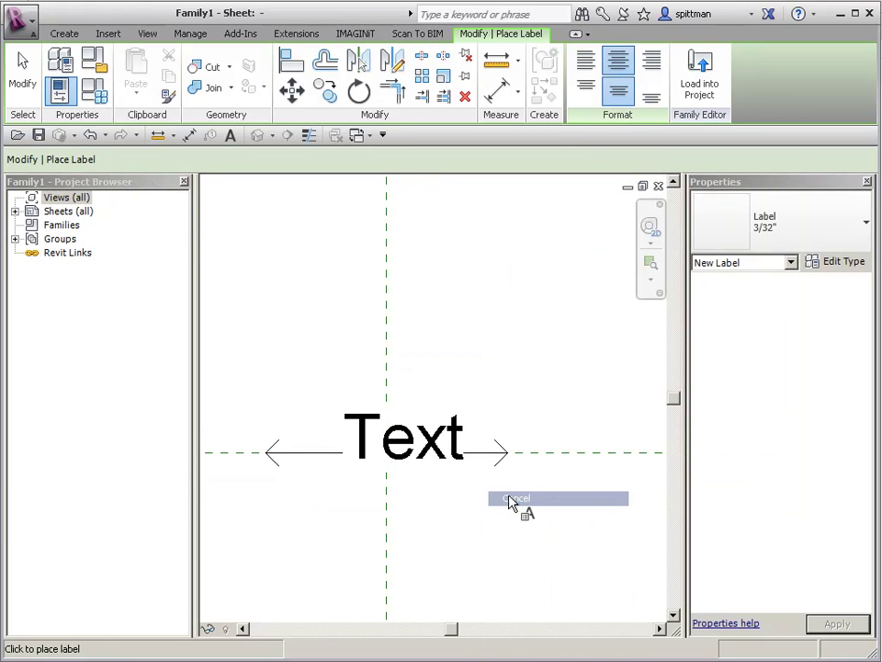
pyautogui.rightClick(512, 500)
pyautogui.click(529, 505)
# Step: Set the placed Text label's horizontal alignment to Left
pyautogui.click(455, 430)
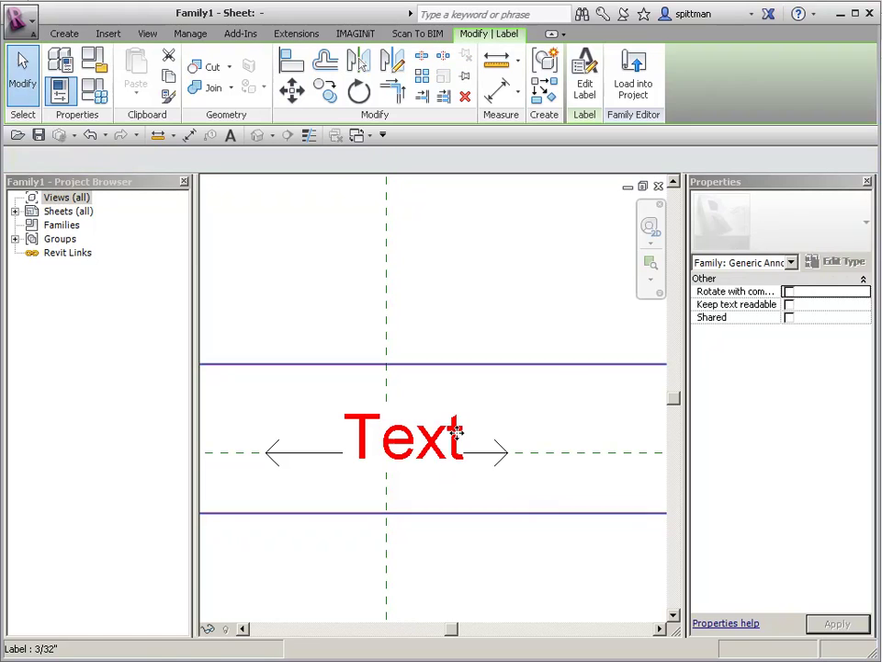
pyautogui.scroll(-2, 478, 449)
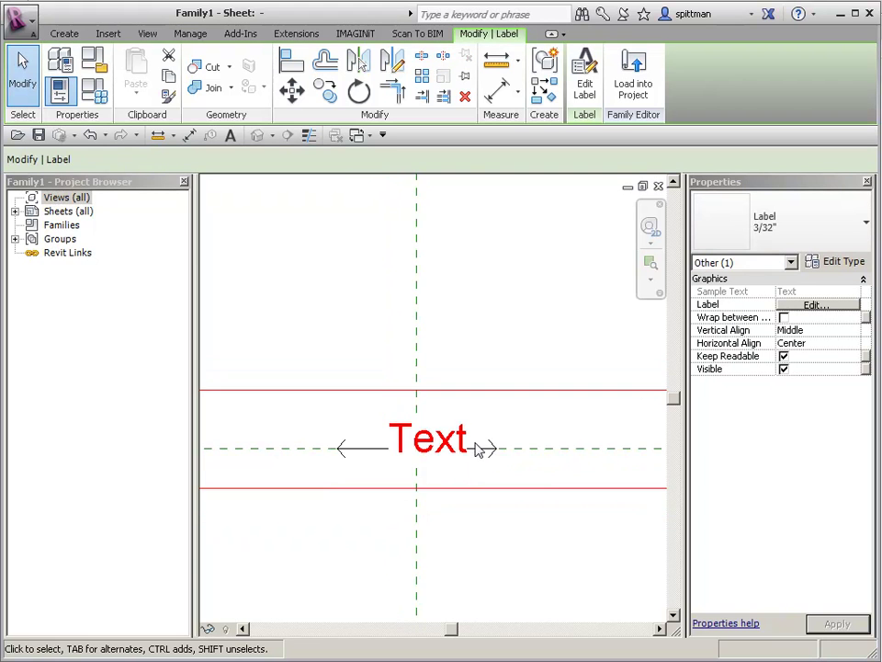
pyautogui.moveTo(479, 450); pyautogui.dragTo(467, 477, button='middle')
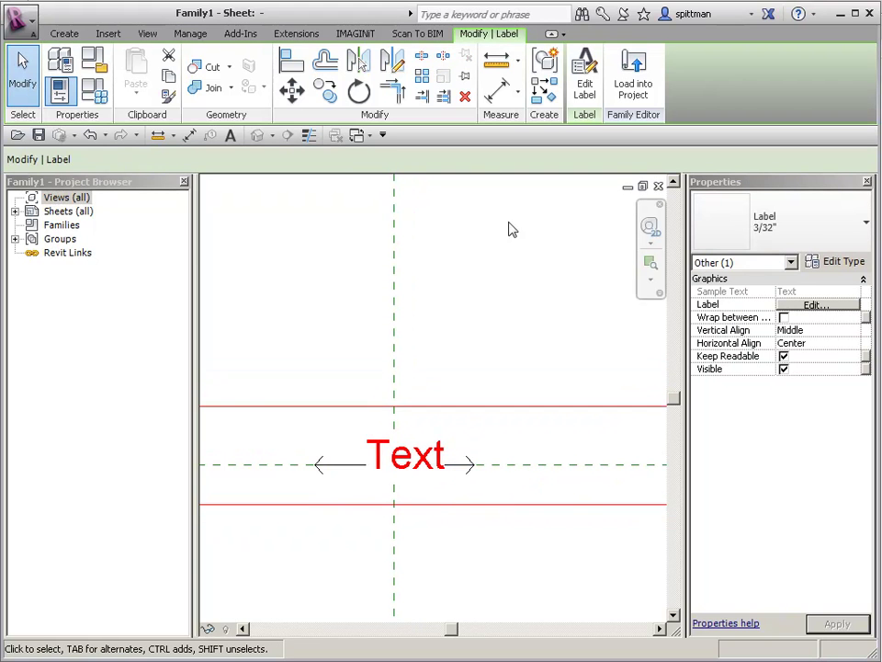
pyautogui.click(853, 347)
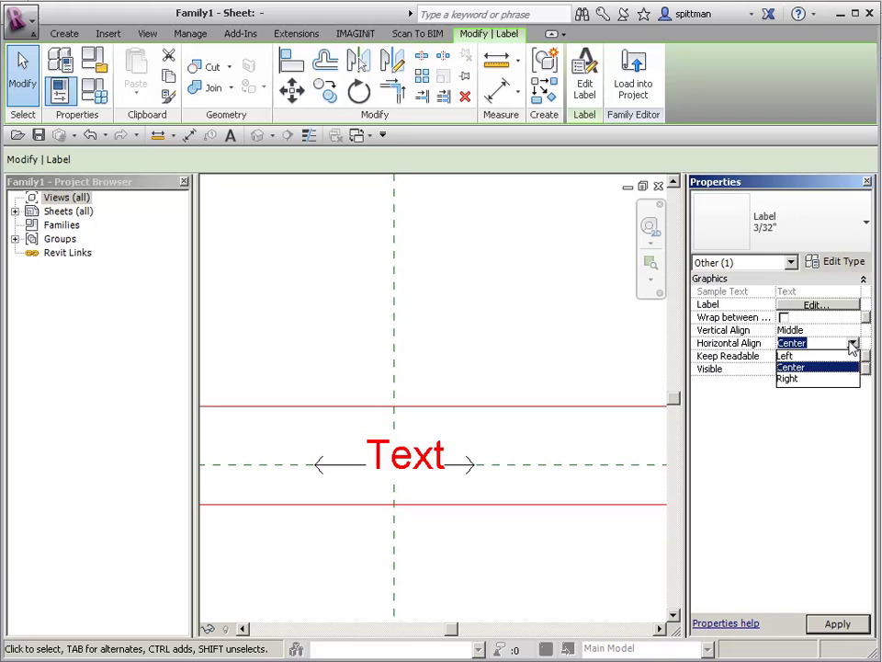
pyautogui.click(784, 355)
# Step: Move the label to start at the vertical reference plane and narrow its box
pyautogui.scroll(-2, 449, 529)
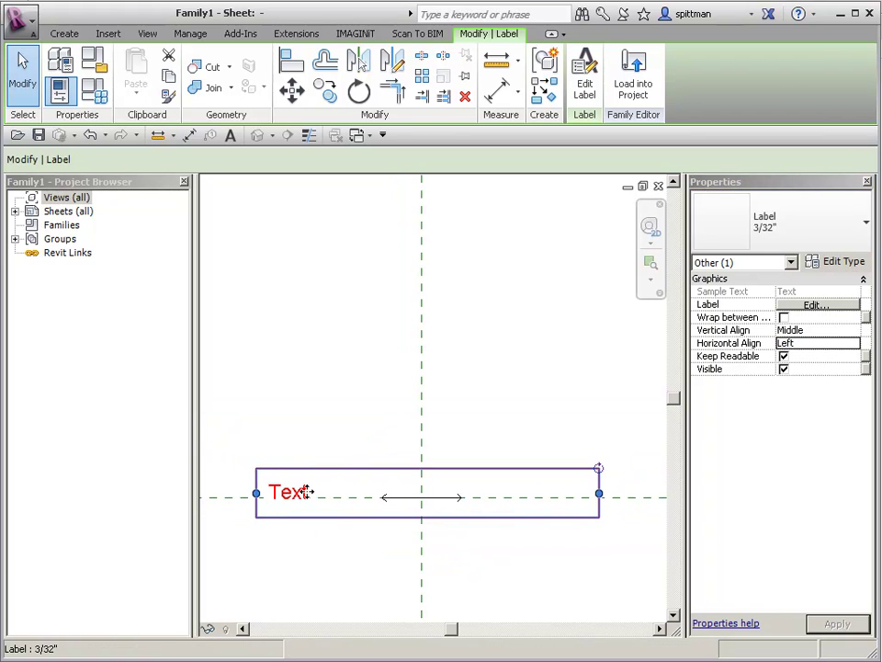
pyautogui.moveTo(304, 471); pyautogui.dragTo(465, 470)
pyautogui.scroll(-2, 497, 552)
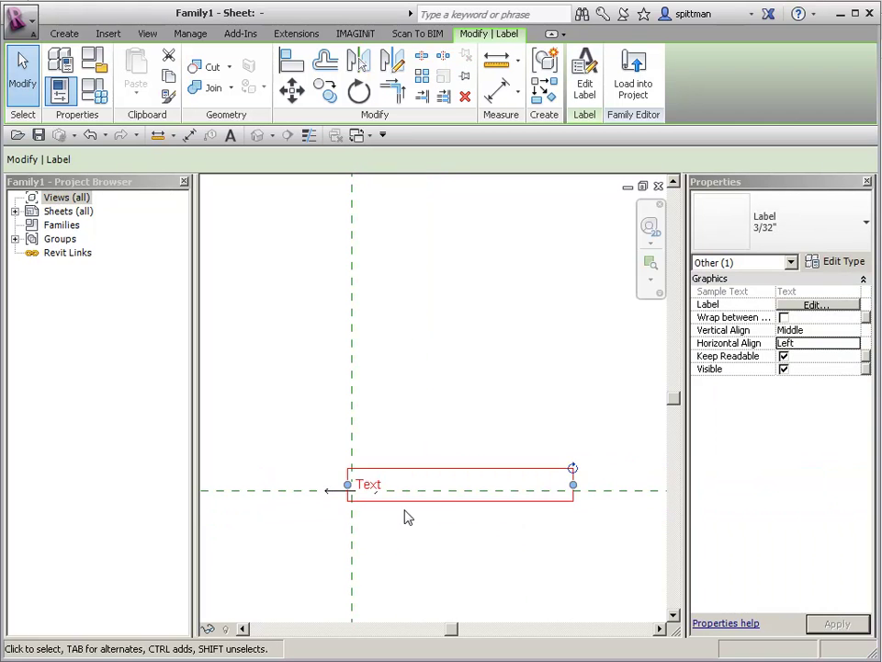
pyautogui.moveTo(570, 486); pyautogui.dragTo(414, 485)
pyautogui.click(393, 536)
pyautogui.scroll(2, 393, 536)
pyautogui.click(396, 466)
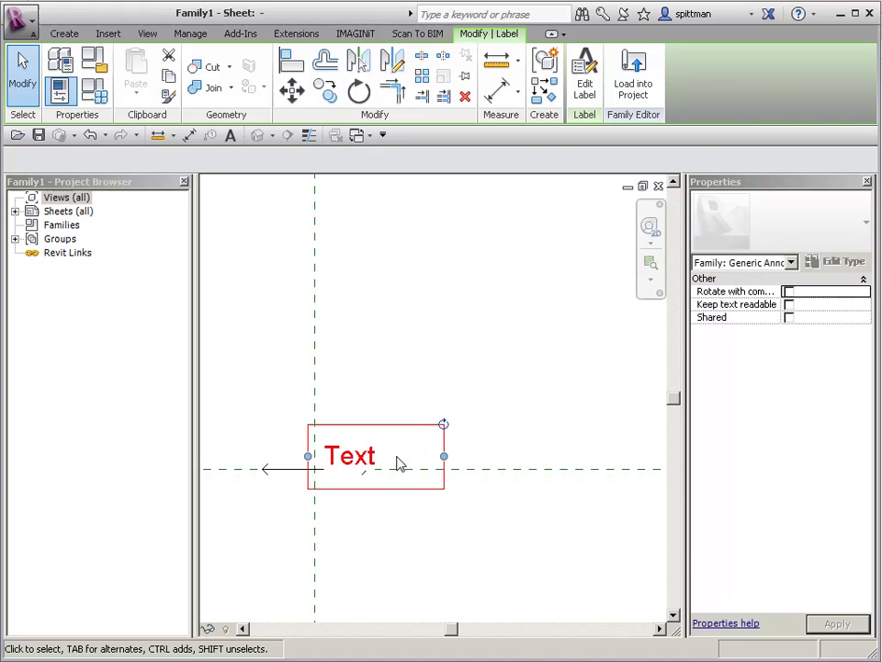
# Step: Set the label type's Background to Transparent
pyautogui.click(837, 261)
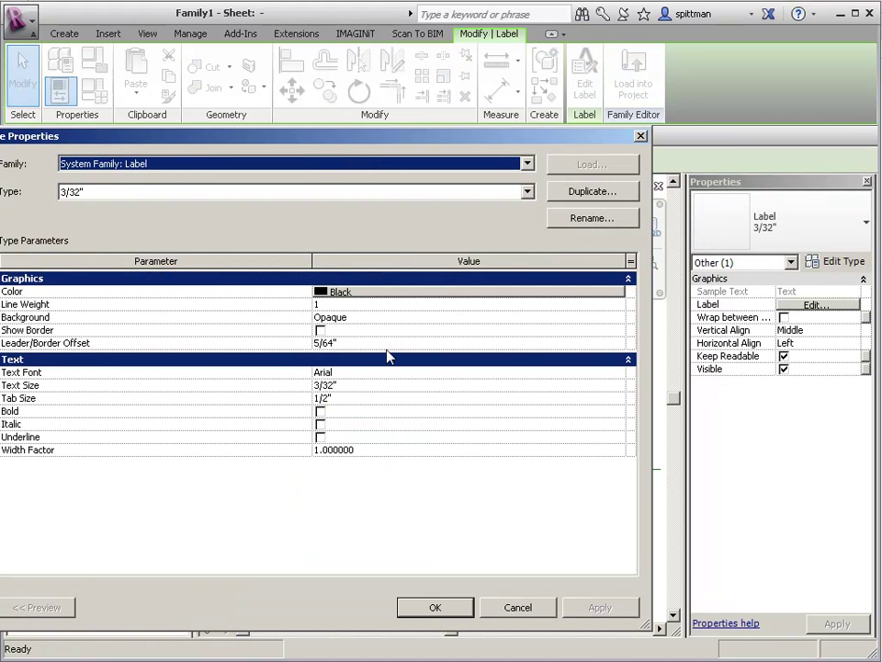
pyautogui.click(427, 317)
pyautogui.click(616, 318)
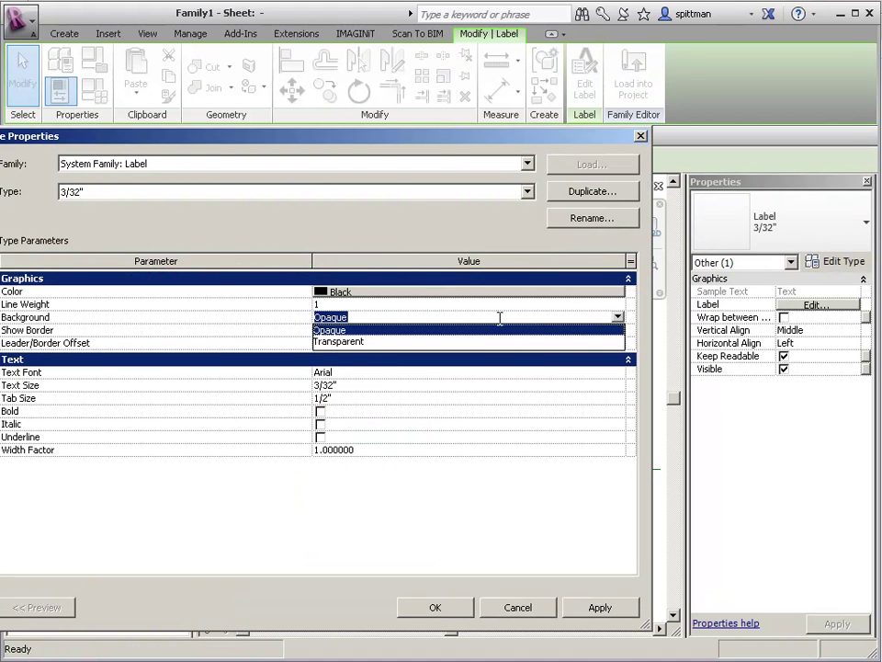
pyautogui.click(348, 342)
pyautogui.click(437, 608)
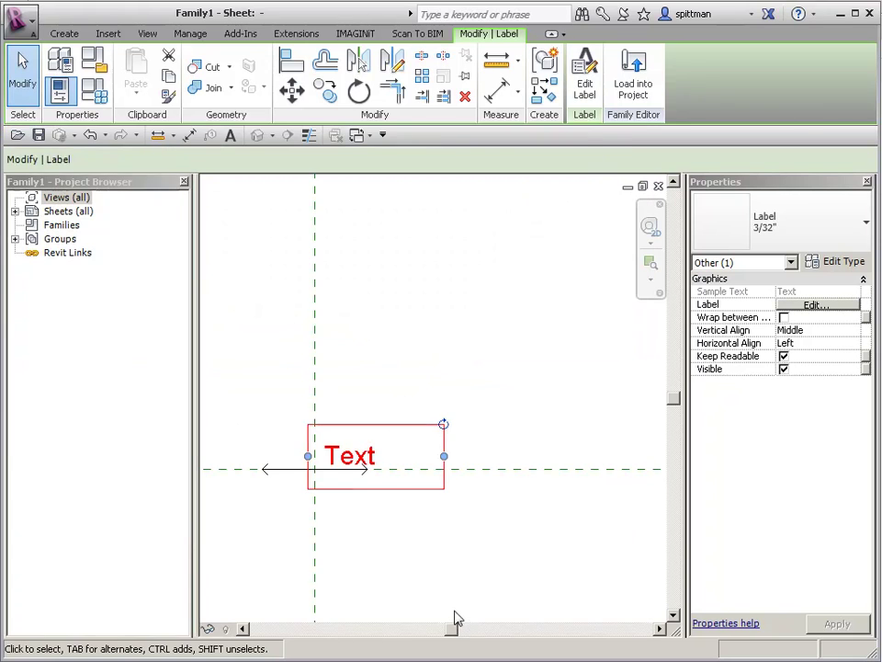
pyautogui.click(472, 576)
pyautogui.moveTo(389, 526); pyautogui.dragTo(467, 533, button='middle')
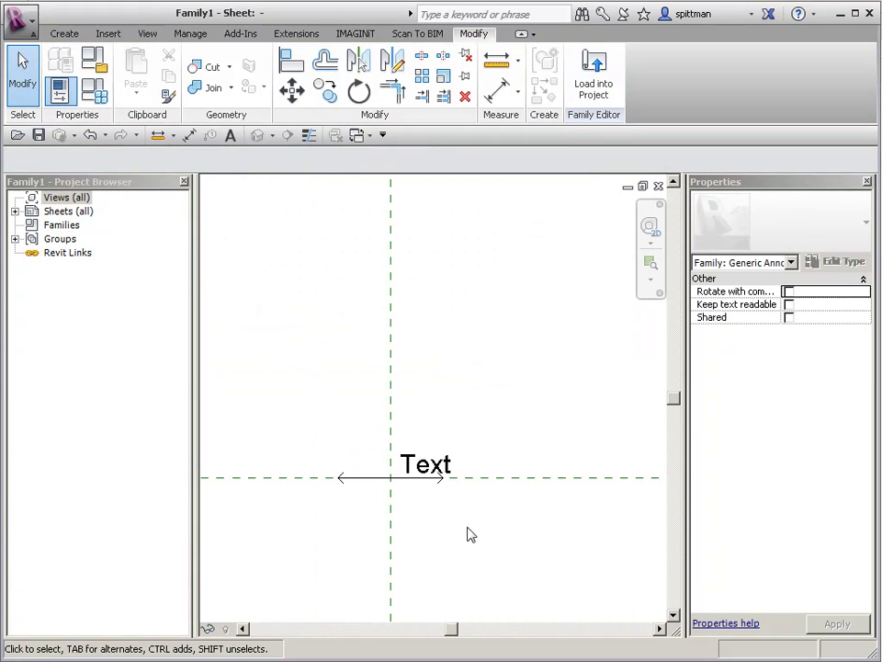
# Step: Copy the Text label left of the vertical plane and right-align the copy
pyautogui.click(436, 475)
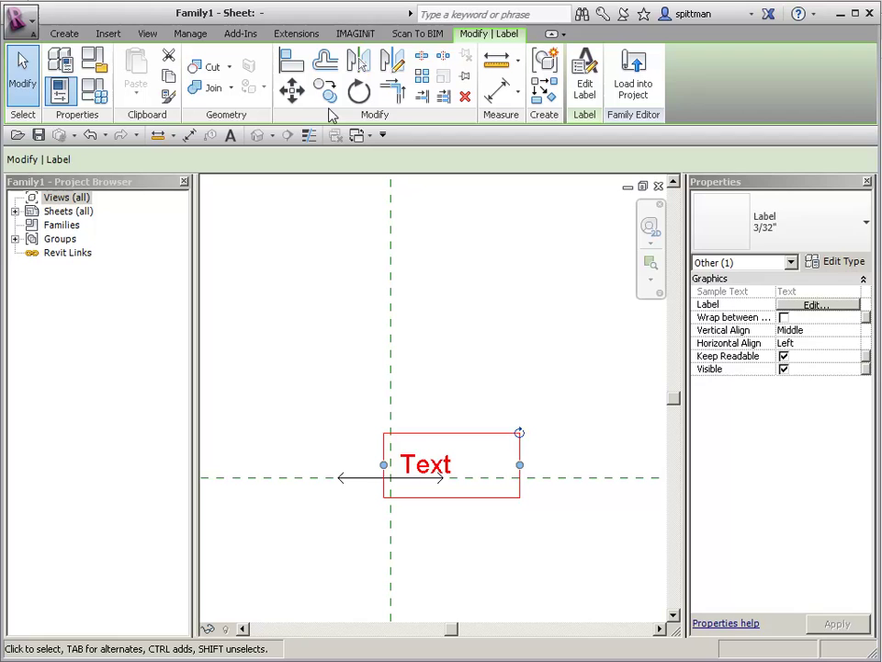
pyautogui.click(326, 89)
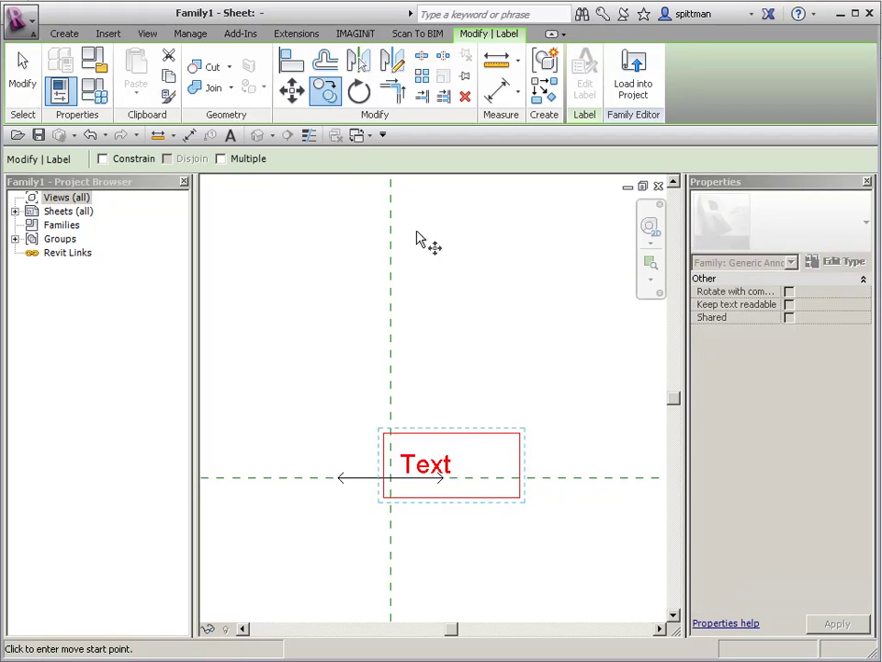
pyautogui.click(315, 338)
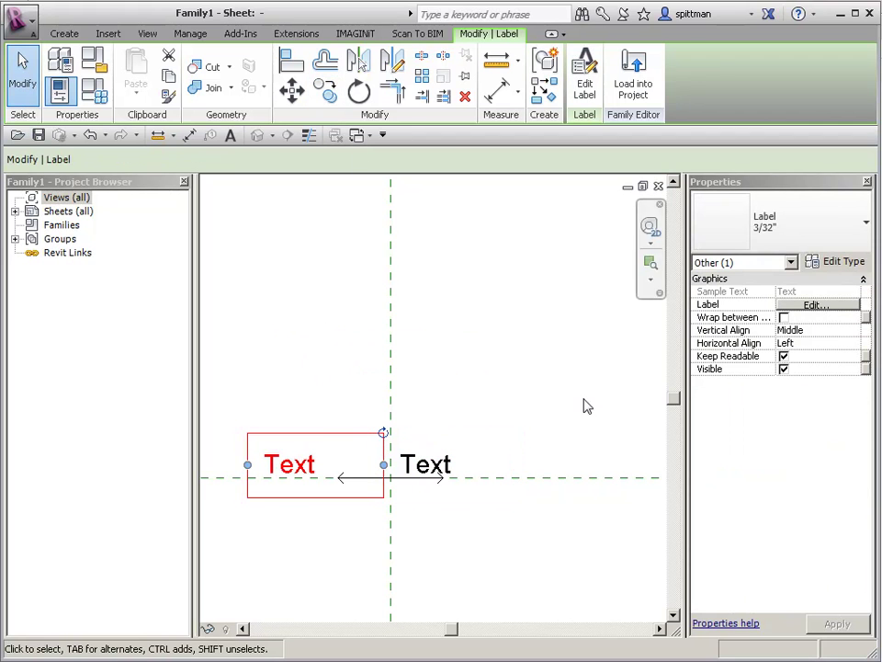
pyautogui.click(853, 342)
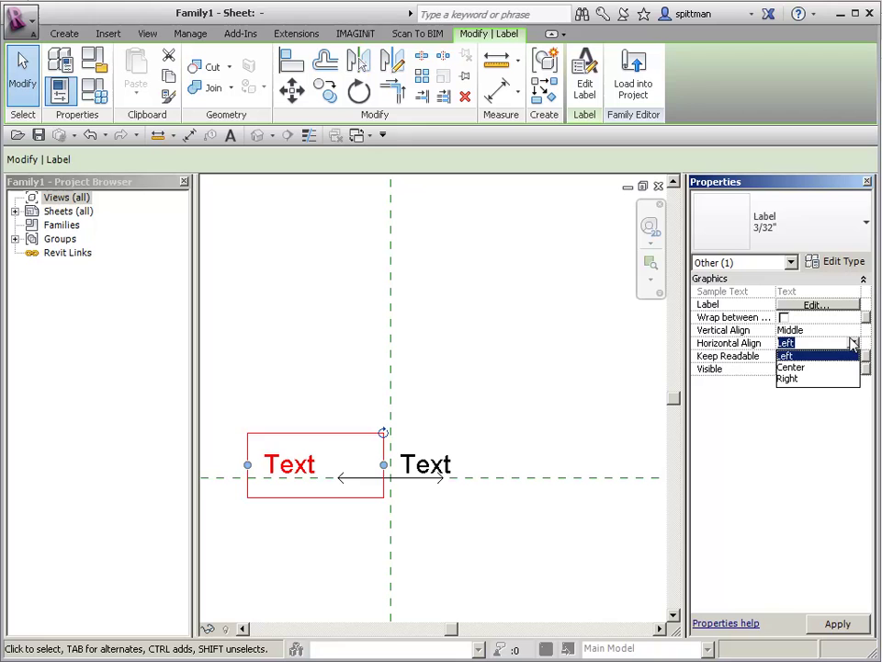
pyautogui.click(791, 379)
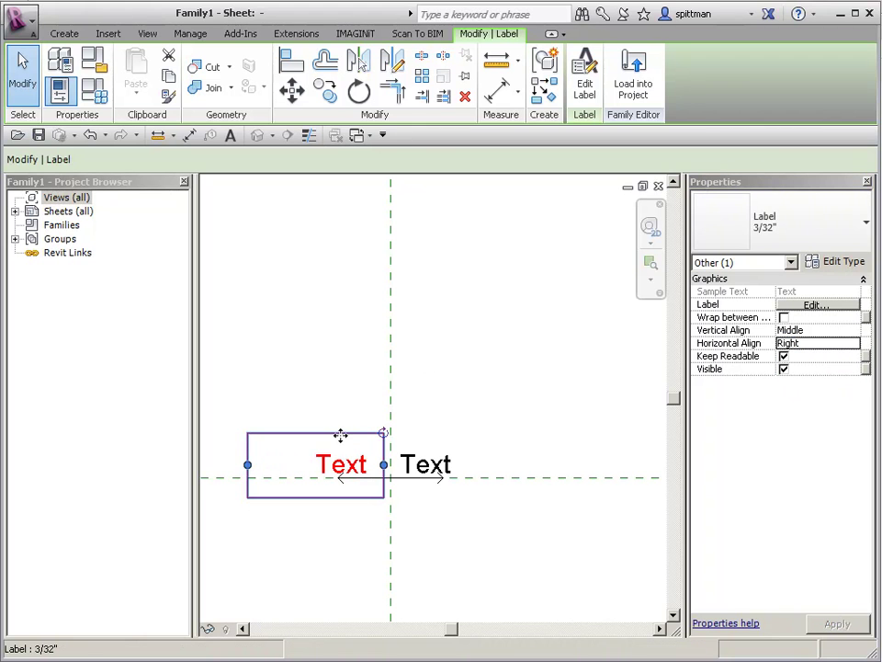
pyautogui.moveTo(355, 433); pyautogui.dragTo(353, 438)
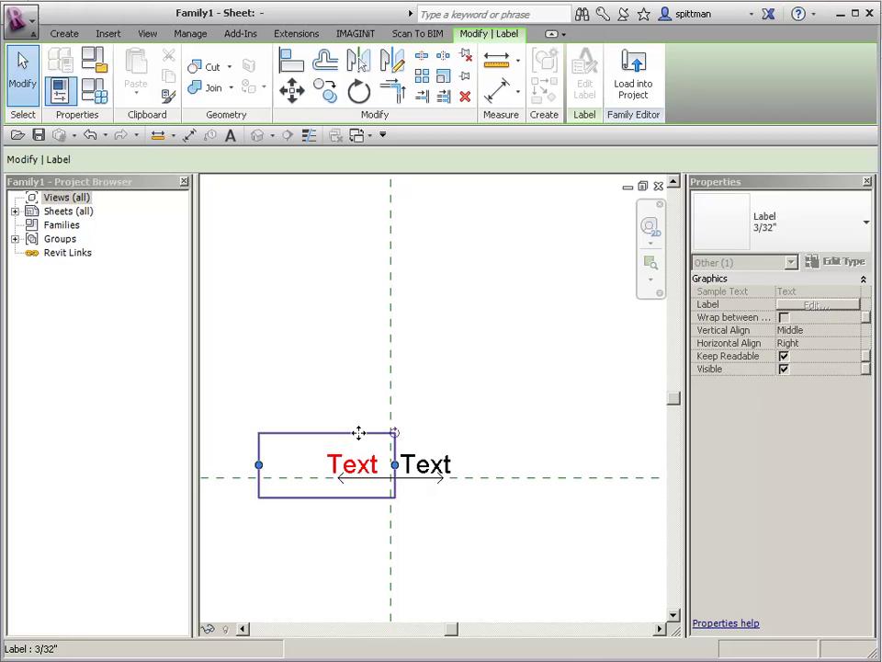
pyautogui.click(478, 433)
# Step: Filter the selection to Lines (Generic Annotations) and set the arrow lines' Subcategory to the custom line-weight-2 one
pyautogui.scroll(3, 483, 434)
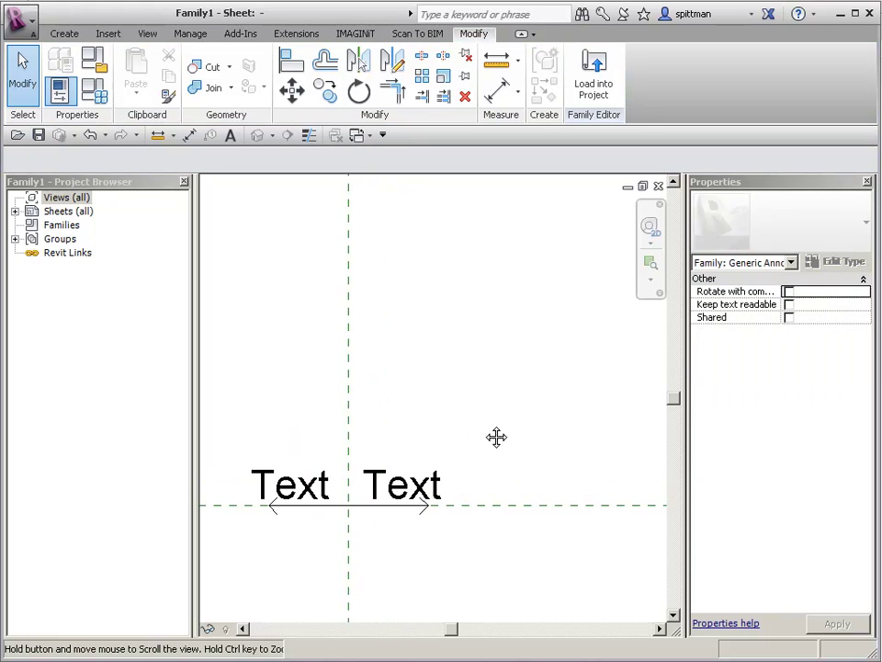
pyautogui.scroll(2, 451, 547)
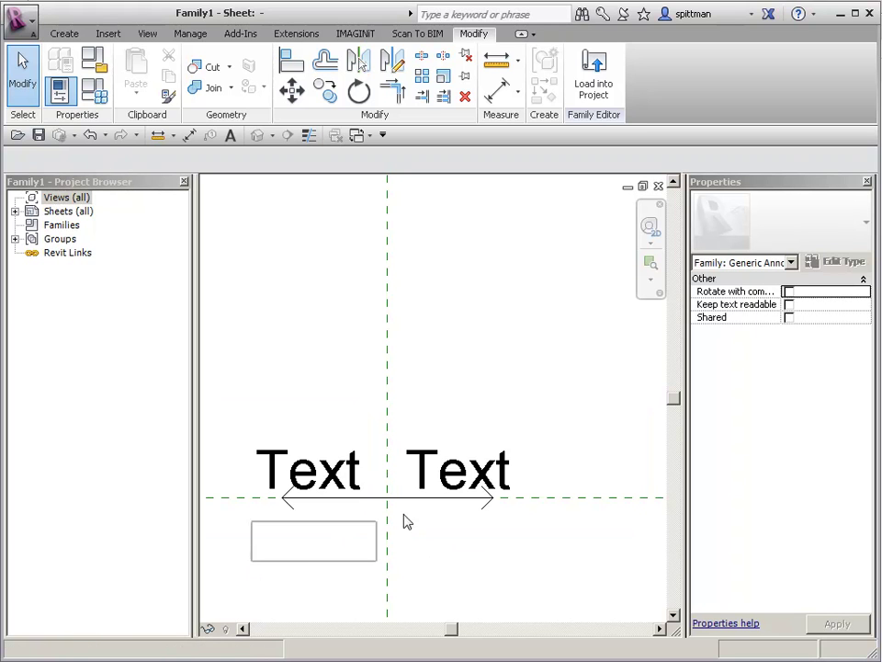
pyautogui.click(544, 486)
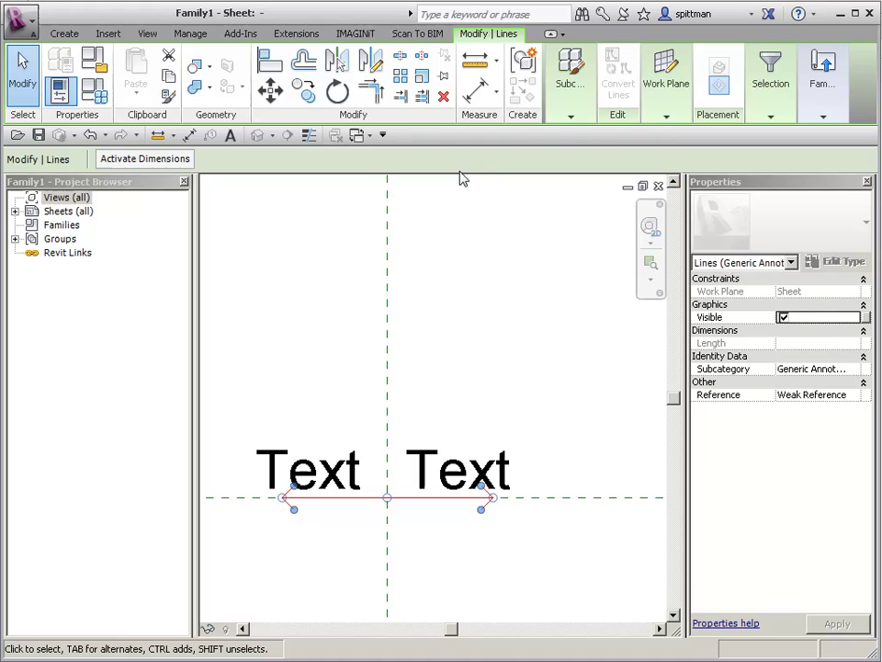
pyautogui.click(790, 262)
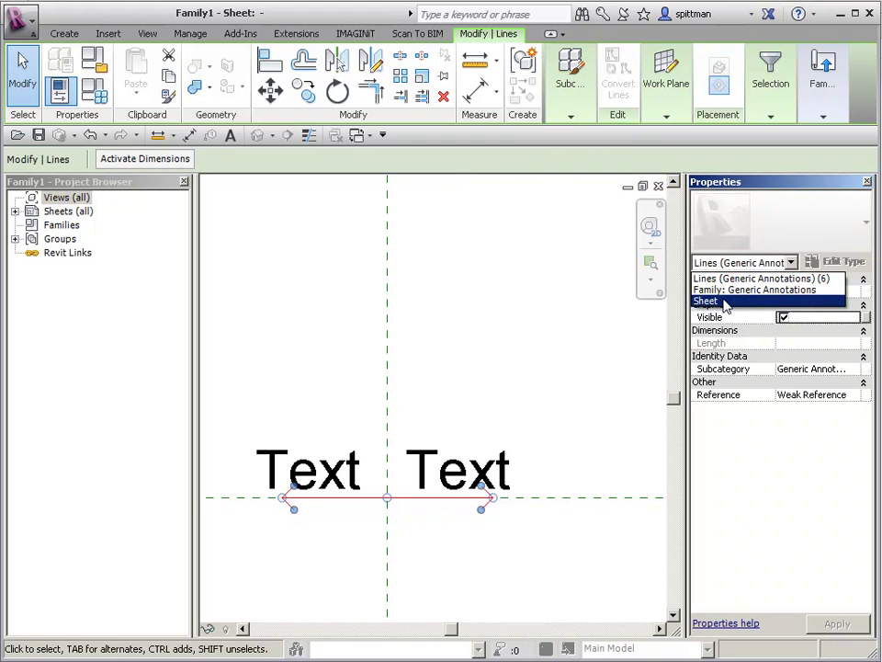
pyautogui.click(791, 280)
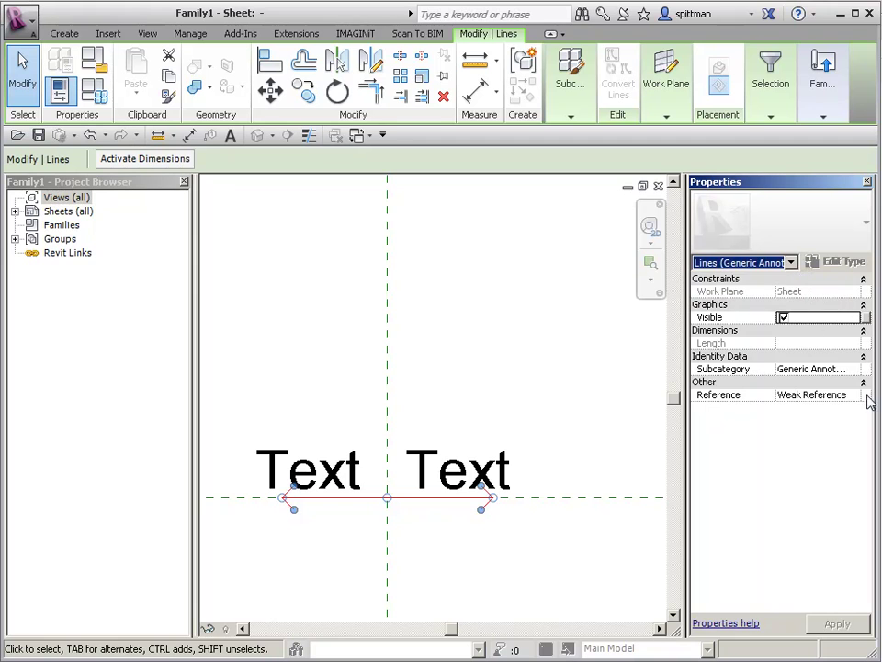
pyautogui.click(855, 368)
pyautogui.click(792, 393)
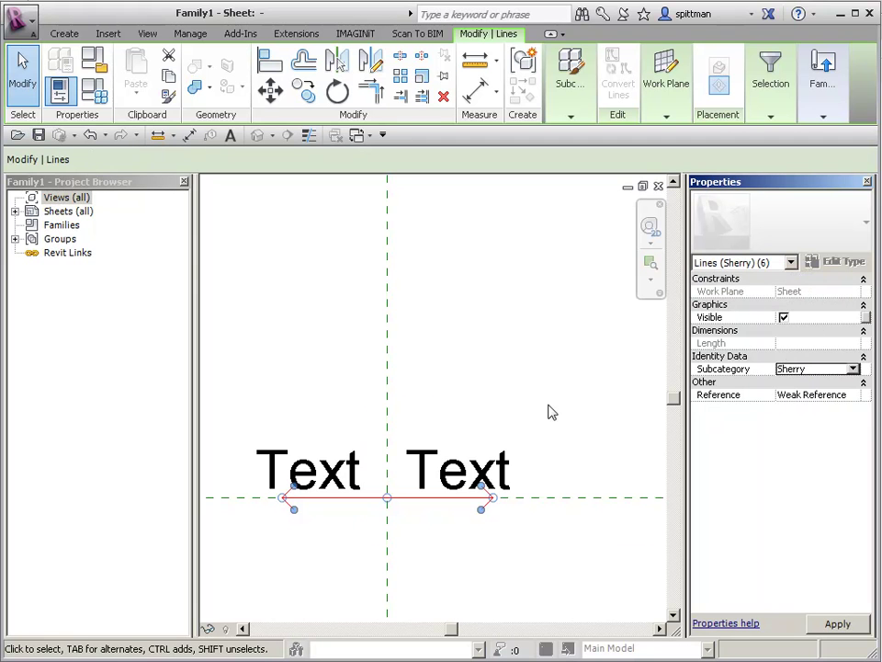
pyautogui.click(474, 402)
pyautogui.scroll(-1, 450, 586)
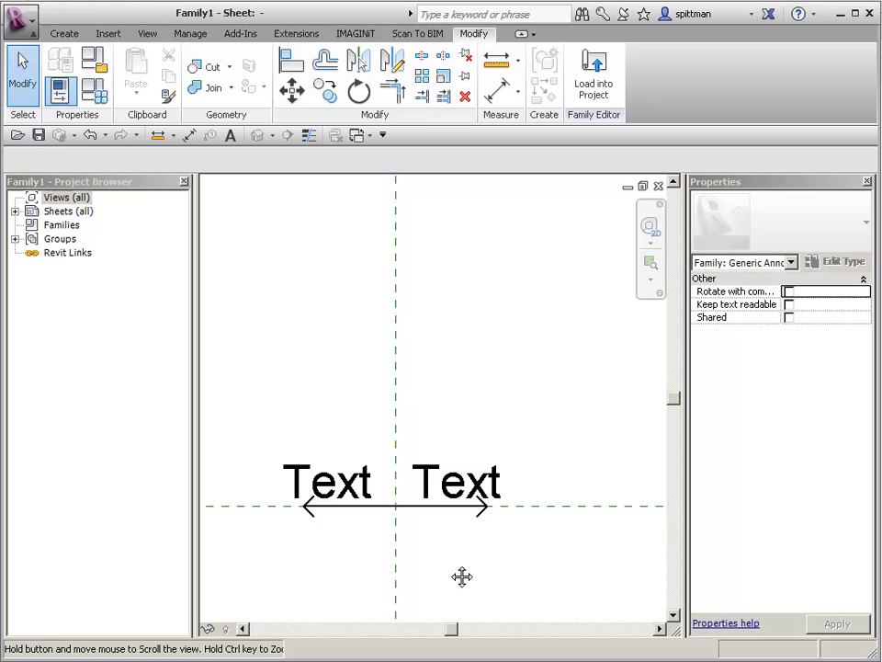
pyautogui.moveTo(460, 577); pyautogui.dragTo(419, 571, button='middle')
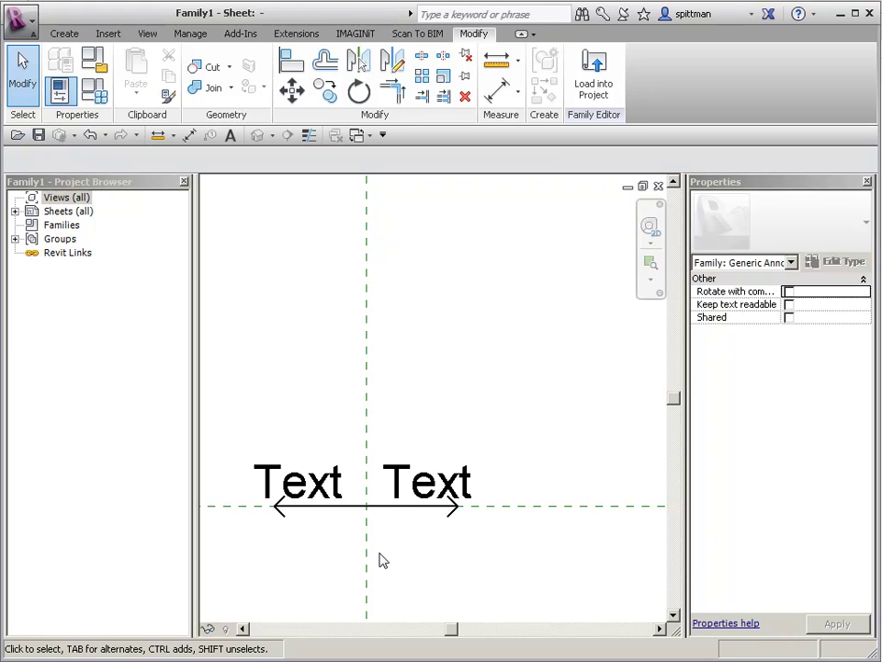
# Step: Link the right Text label and right arrow half's visibility to new Graphics parameter 'Text Right'
pyautogui.moveTo(343, 550); pyautogui.dragTo(548, 426)
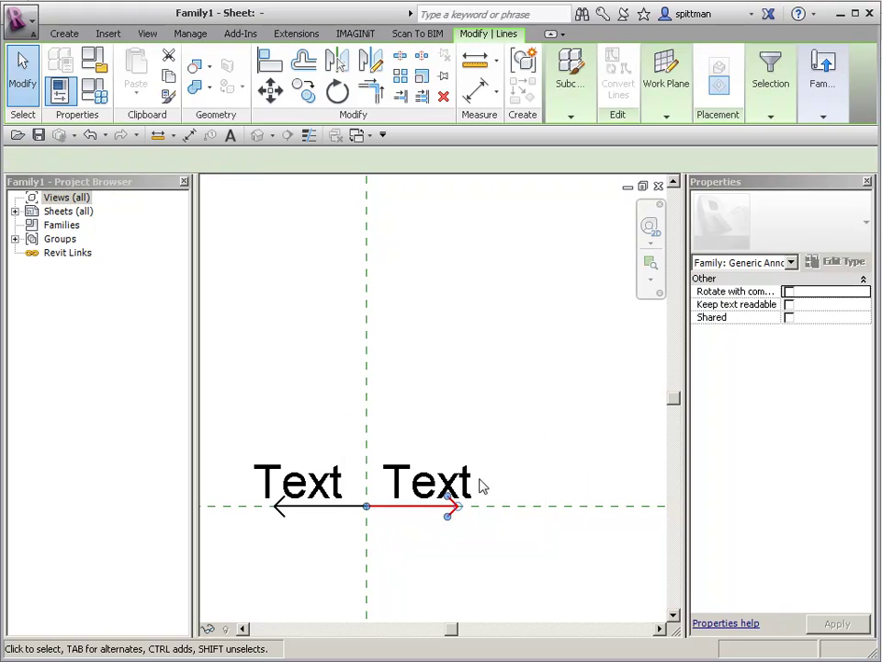
pyautogui.keyDown('ctrl'); pyautogui.click(468, 488); pyautogui.keyUp('ctrl')
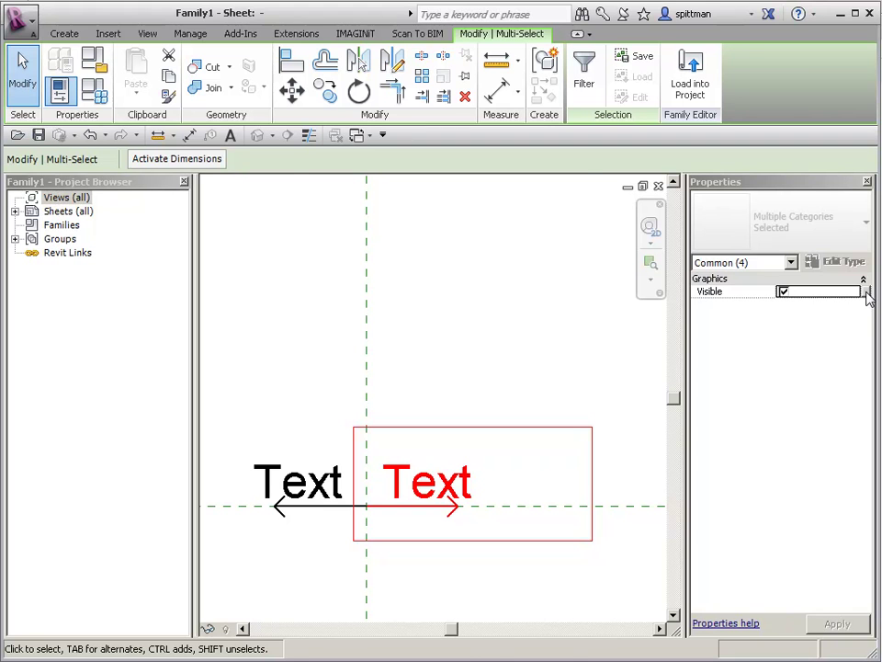
pyautogui.click(866, 292)
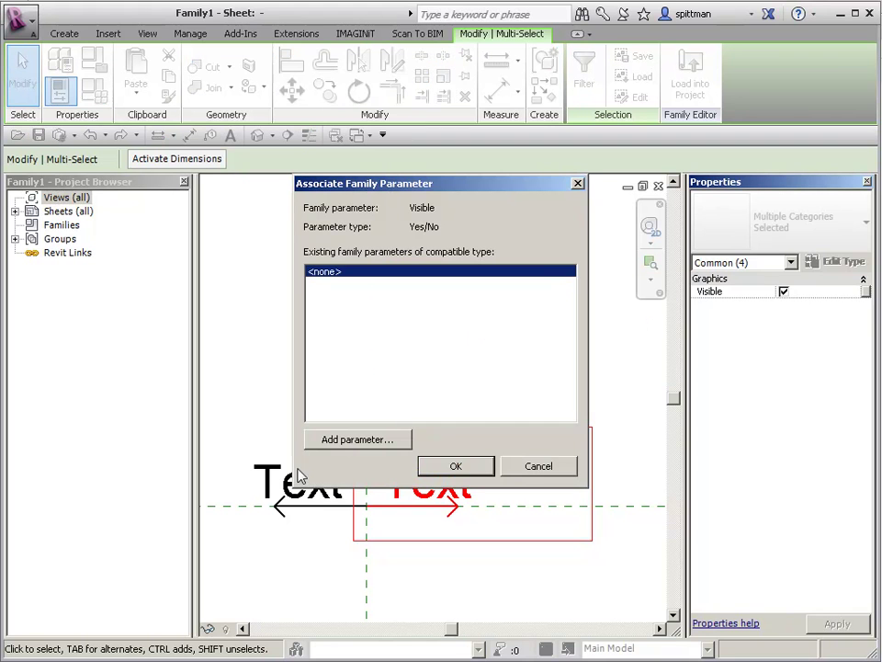
pyautogui.click(346, 445)
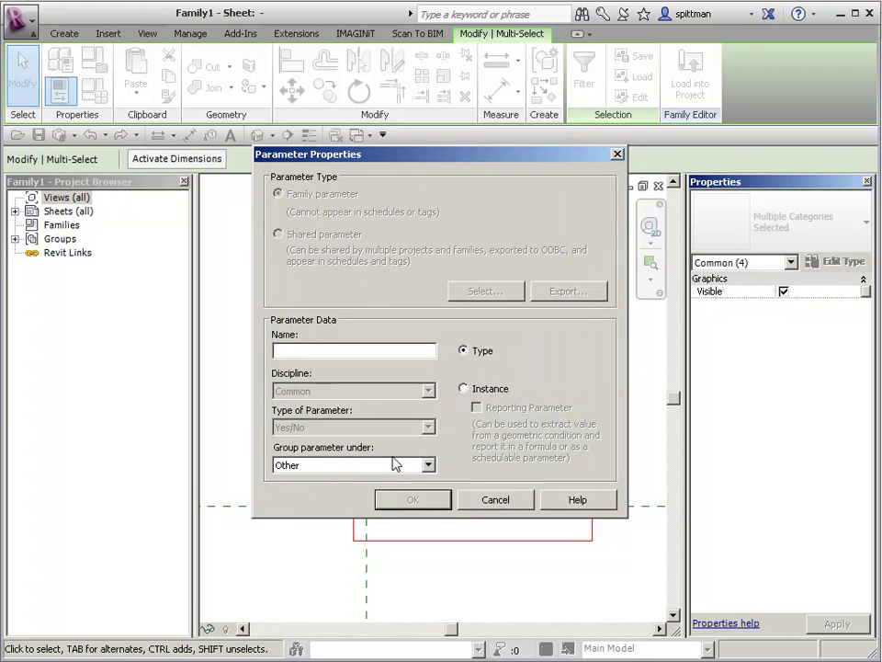
pyautogui.write('Text Right')
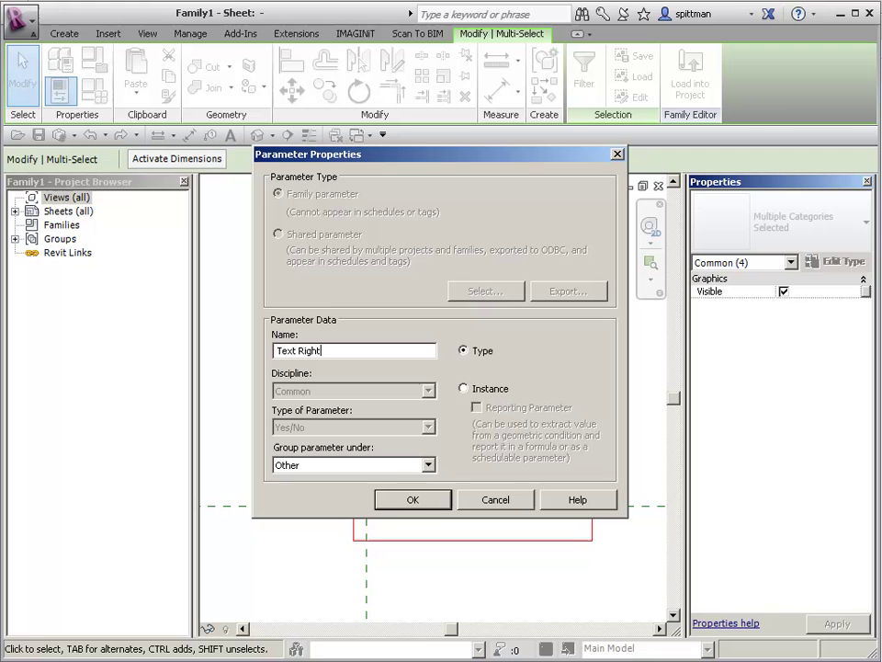
pyautogui.click(428, 465)
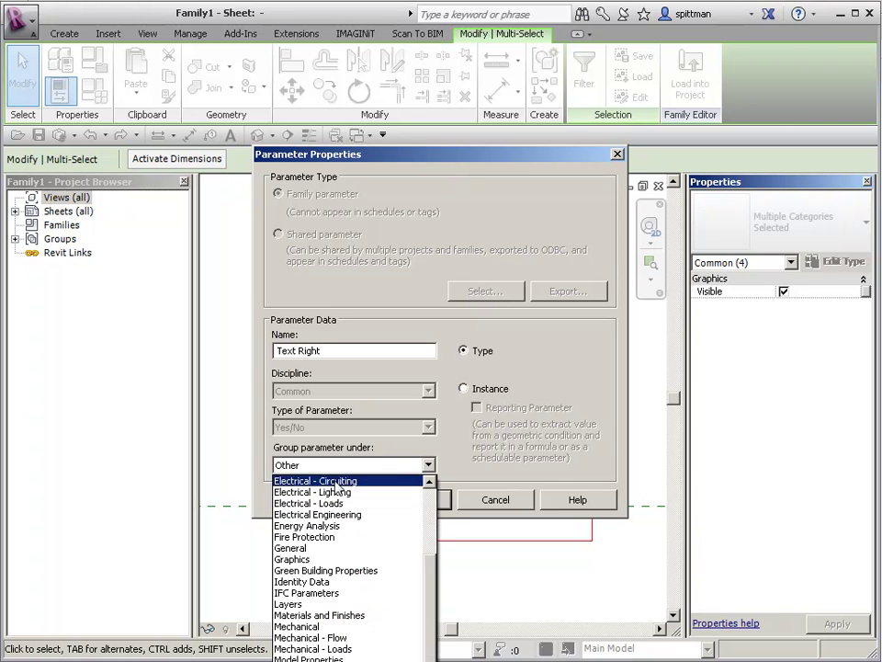
pyautogui.click(288, 559)
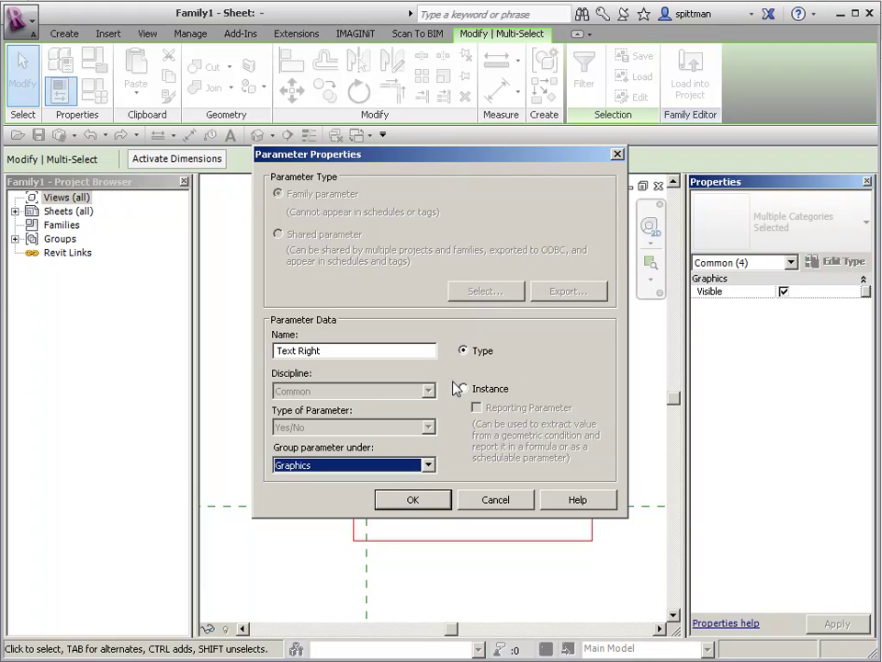
pyautogui.click(429, 507)
# Step: Confirm the Text Right link, then select the left arrow half and left Text label
pyautogui.click(439, 470)
pyautogui.moveTo(389, 487); pyautogui.dragTo(303, 574, button='middle')
pyautogui.click(274, 570)
pyautogui.moveTo(273, 563); pyautogui.dragTo(394, 433)
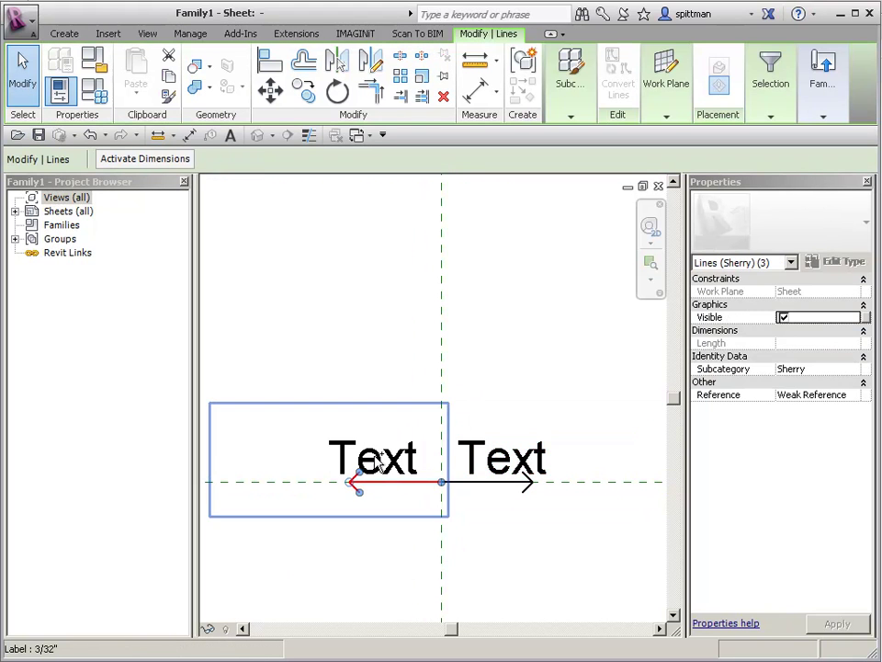
pyautogui.keyDown('ctrl'); pyautogui.click(377, 459); pyautogui.keyUp('ctrl')
# Step: Link their visibility to a new parameter 'Text Left' grouped under Graphics
pyautogui.click(865, 292)
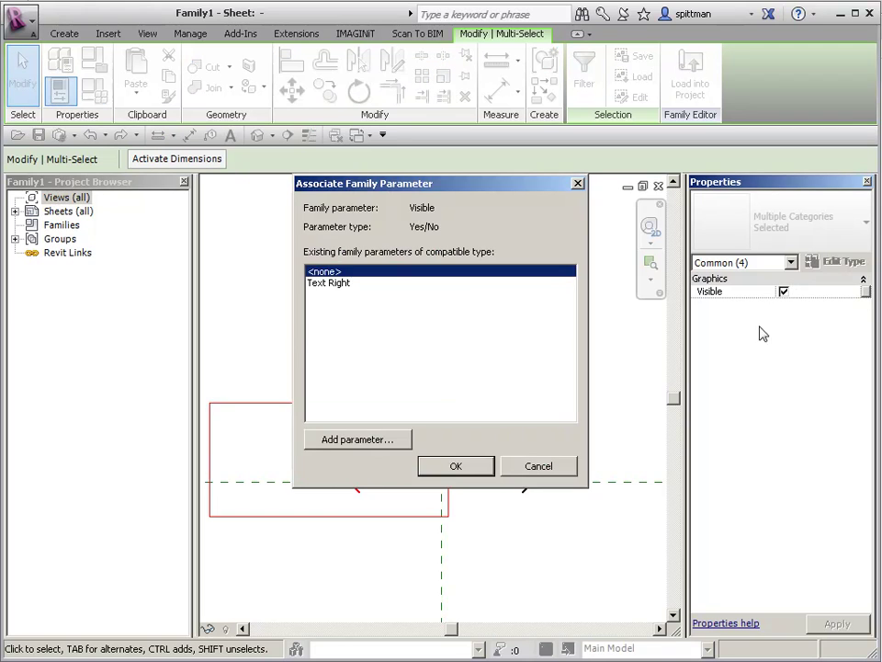
pyautogui.click(374, 440)
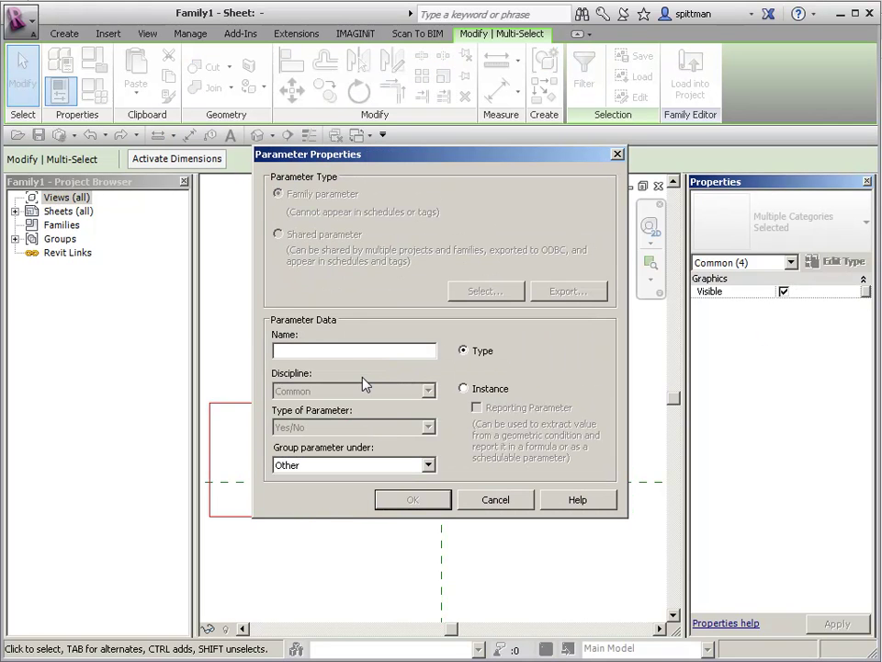
pyautogui.write('Text Left')
pyautogui.click(429, 465)
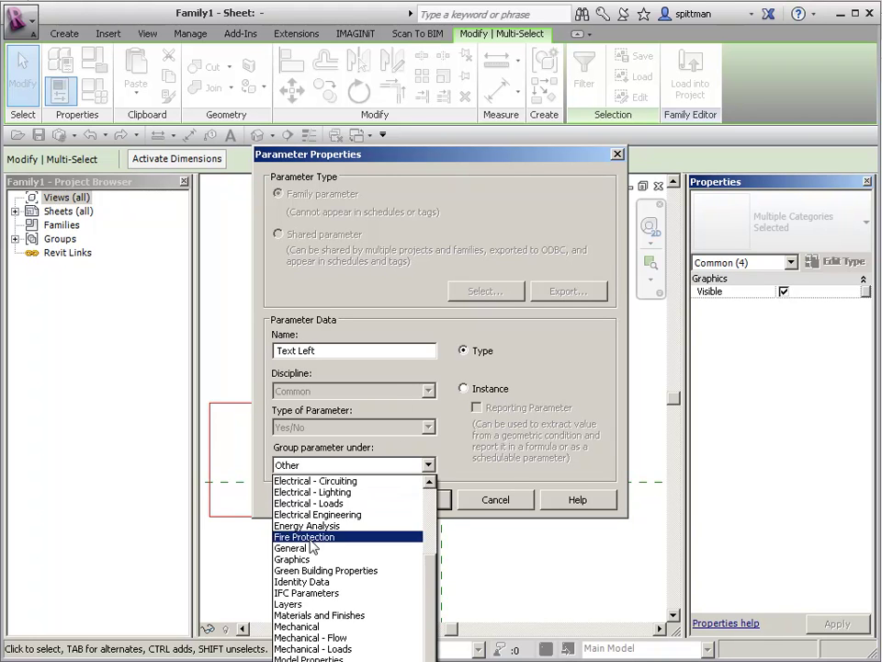
pyautogui.click(293, 559)
pyautogui.click(404, 503)
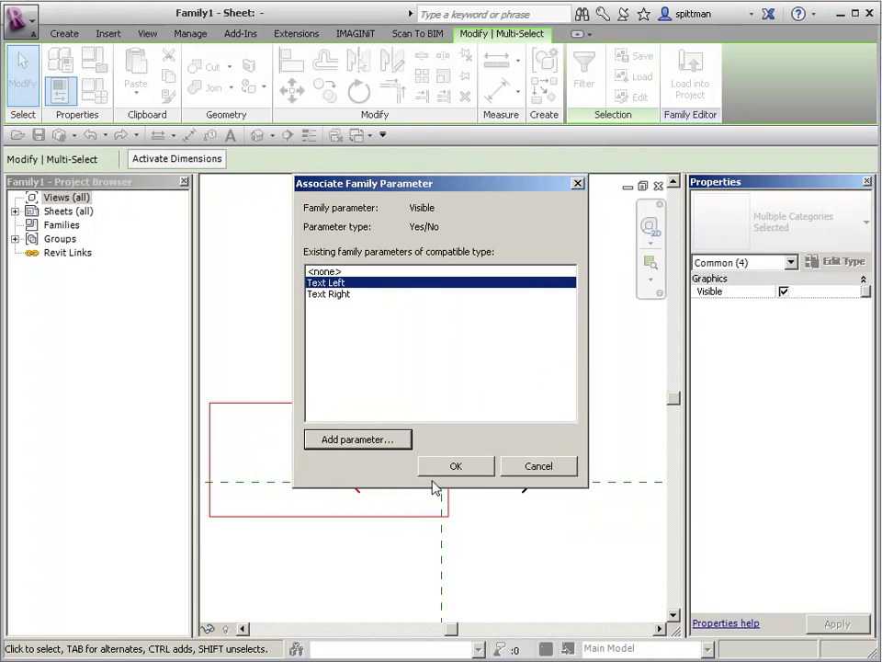
pyautogui.click(445, 471)
pyautogui.click(507, 546)
pyautogui.scroll(-1, 506, 548)
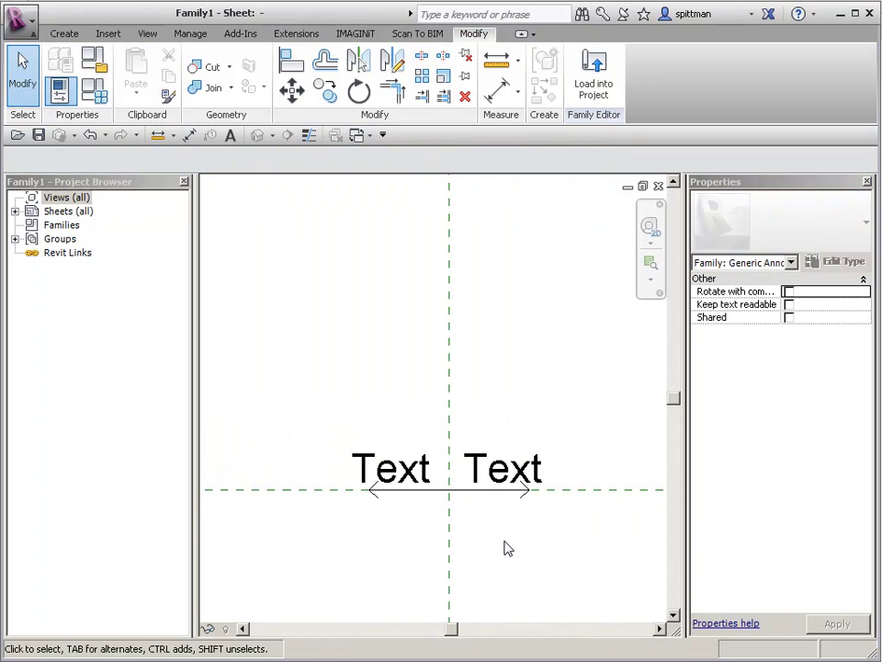
pyautogui.moveTo(507, 550); pyautogui.dragTo(461, 549, button='middle')
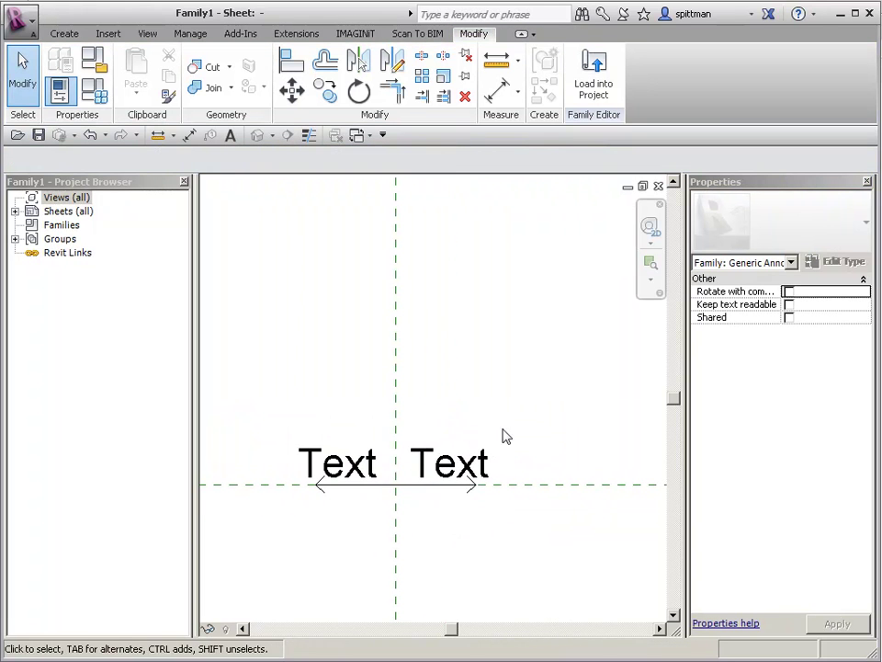
# Step: Create a family type named Right with Text Left switched off
pyautogui.click(96, 92)
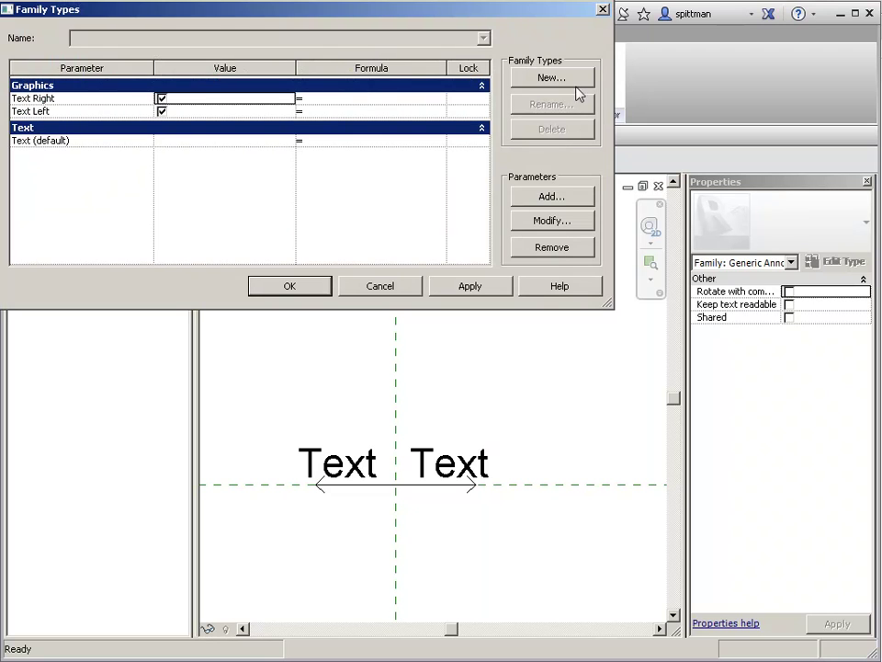
pyautogui.click(576, 86)
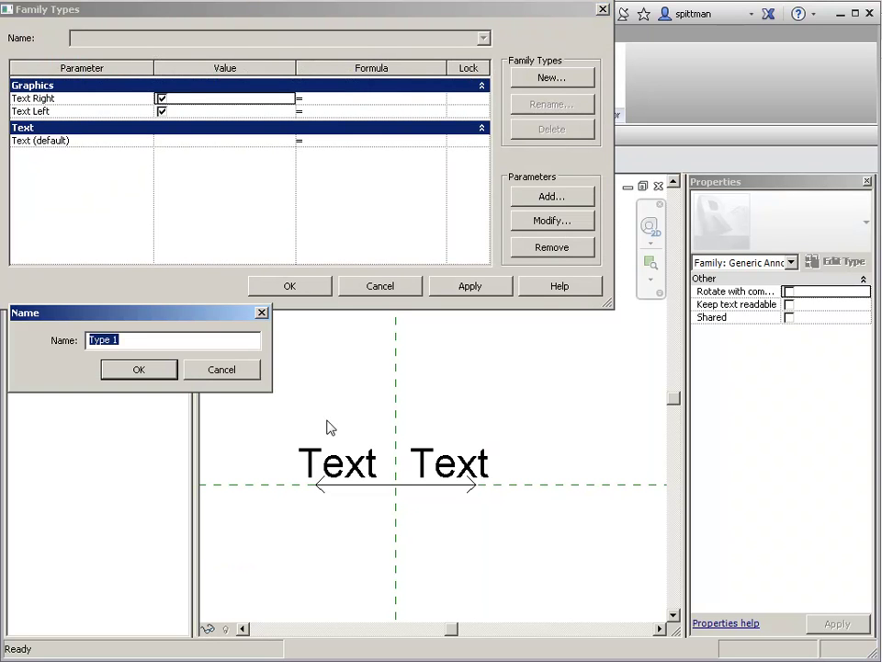
pyautogui.write('Right')
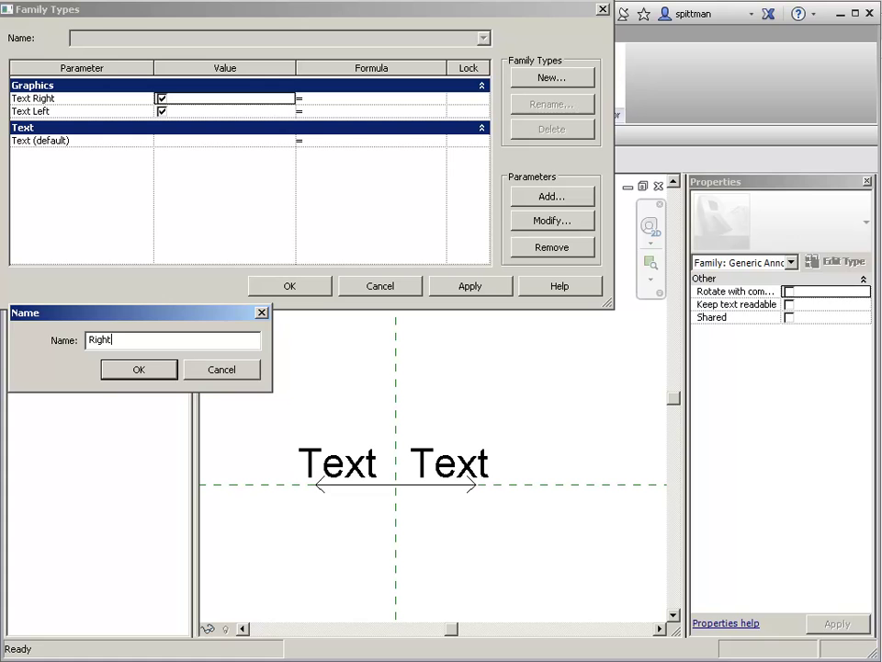
pyautogui.click(139, 371)
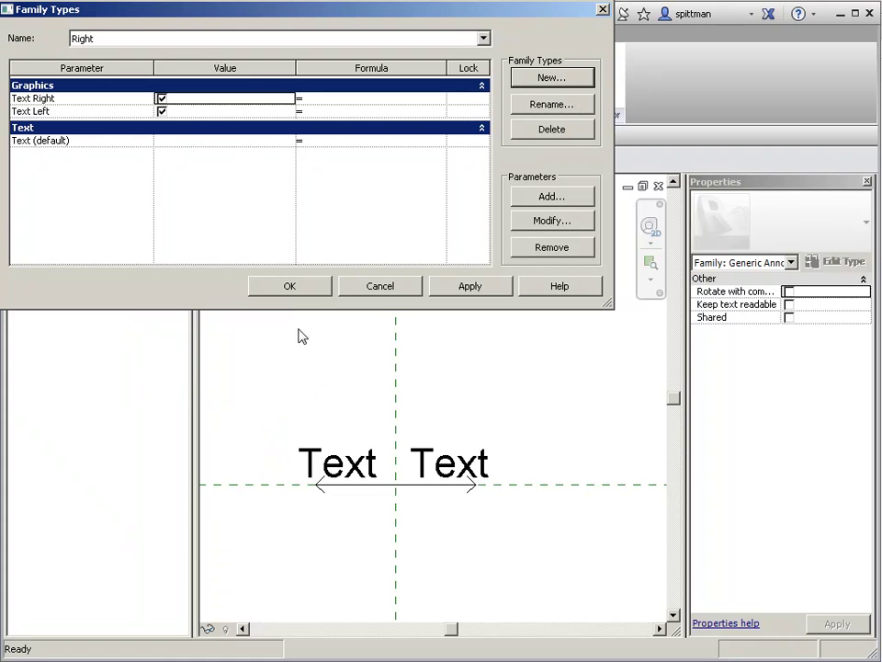
pyautogui.click(163, 112)
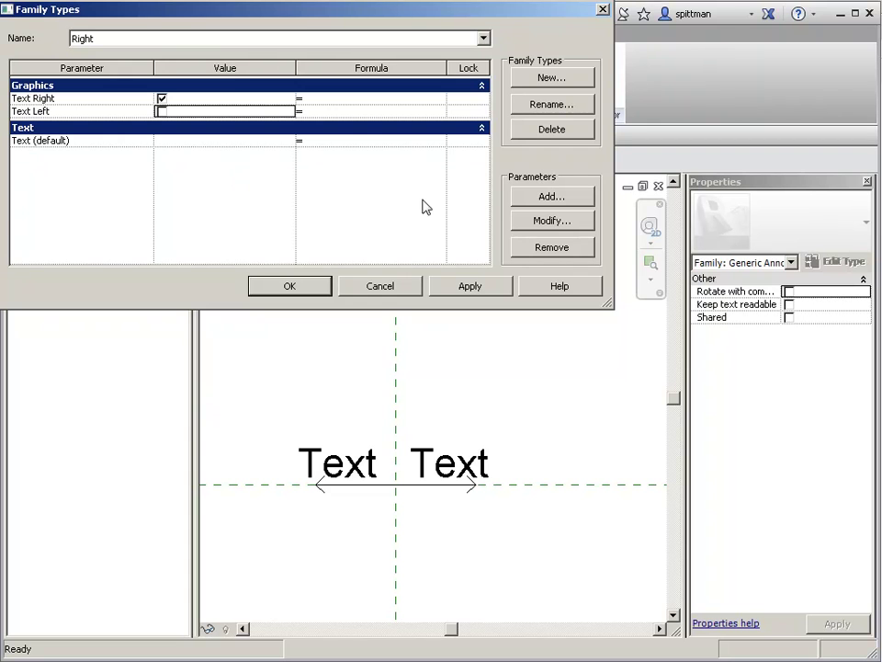
# Step: Add a Left type with Text Right off and Text Left on
pyautogui.click(552, 79)
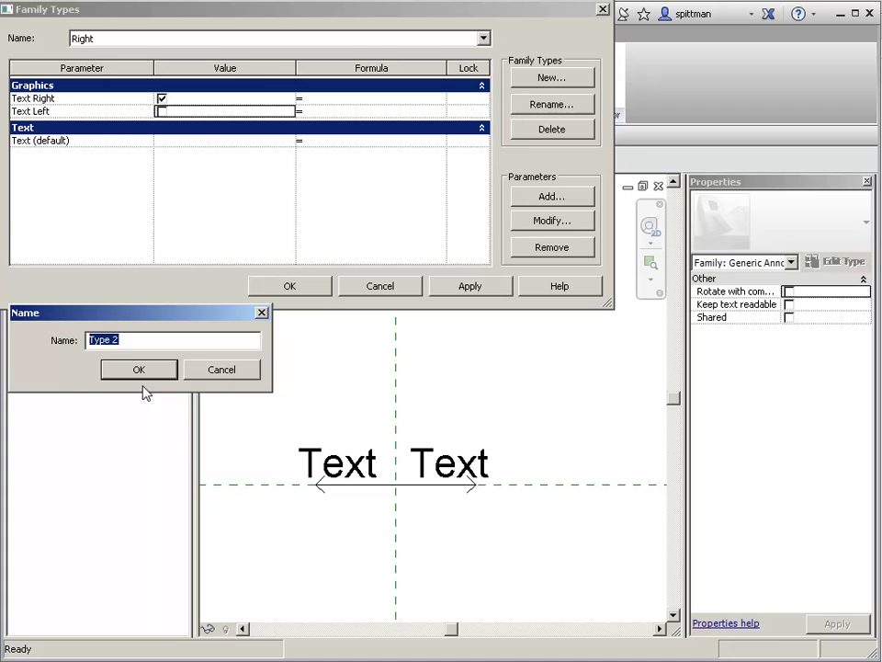
pyautogui.write('Left')
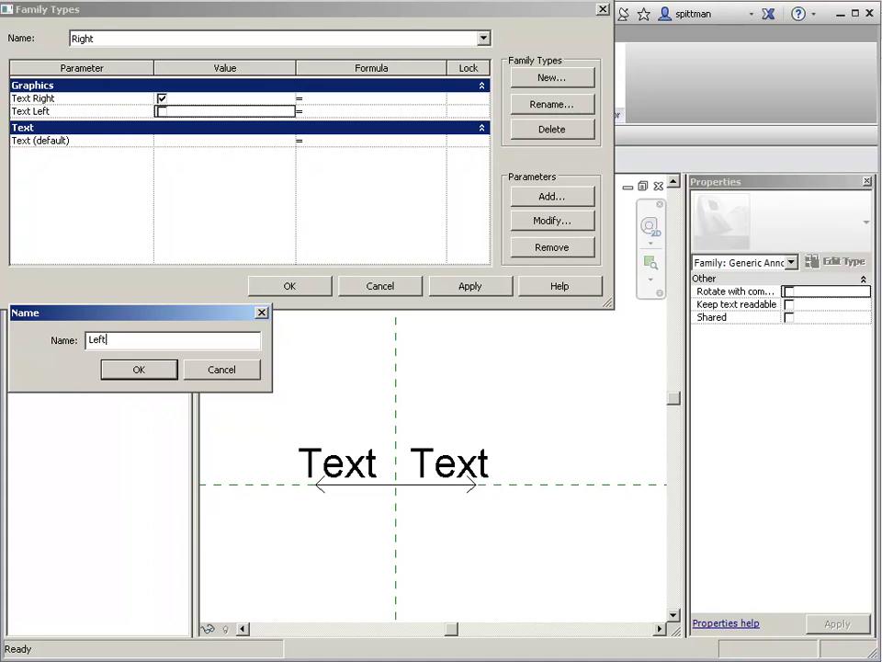
pyautogui.click(141, 370)
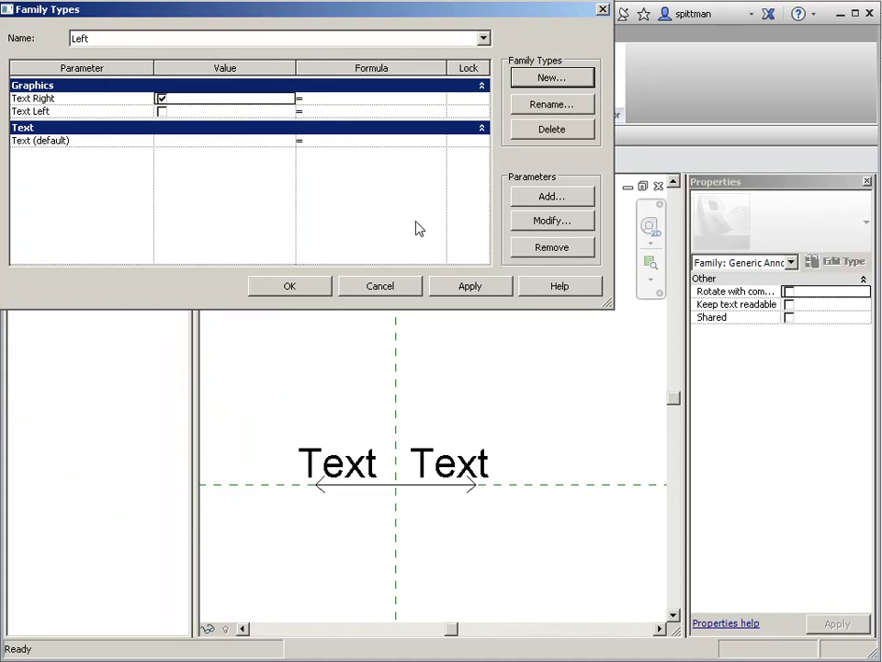
pyautogui.click(162, 112)
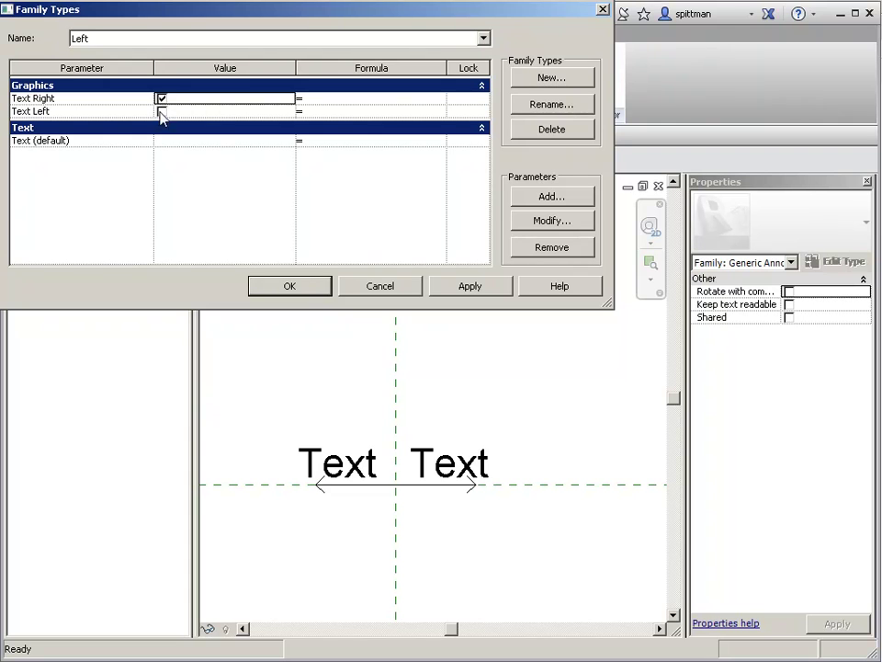
pyautogui.click(161, 98)
pyautogui.click(162, 111)
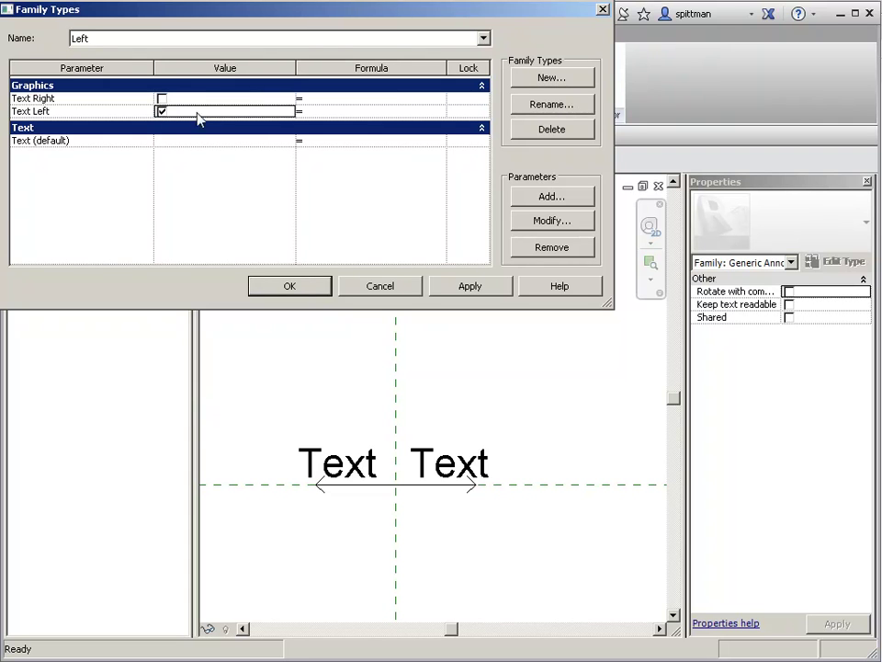
# Step: Add a Both type, then switch back to the Right type and apply
pyautogui.click(549, 78)
pyautogui.write('Both')
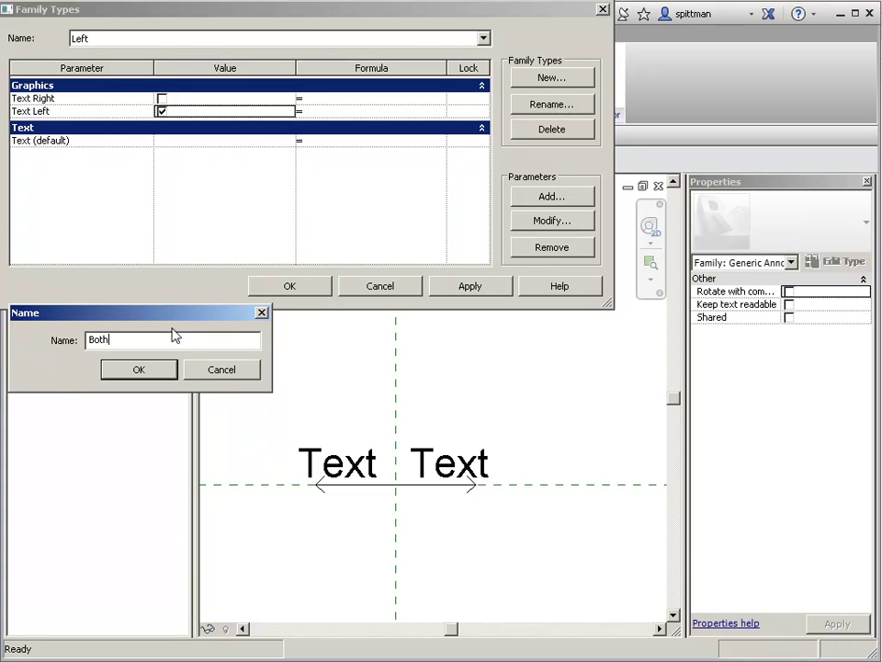
pyautogui.click(141, 369)
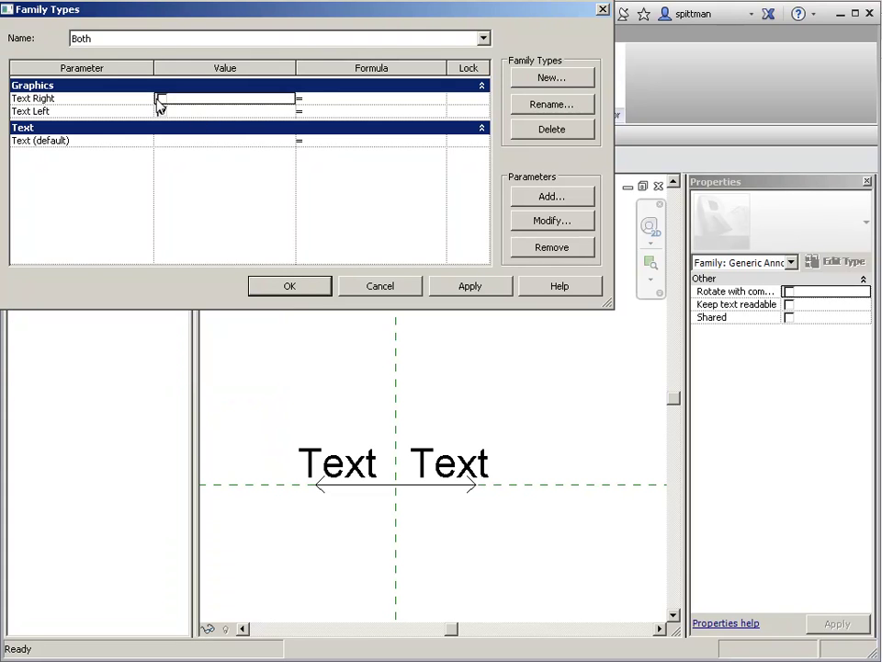
pyautogui.click(457, 41)
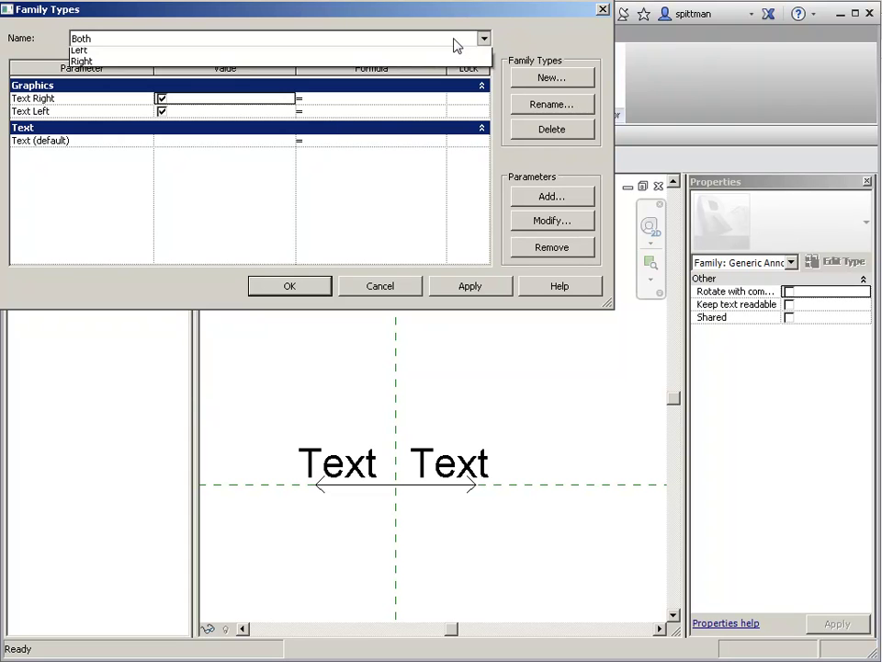
pyautogui.click(311, 78)
pyautogui.click(464, 287)
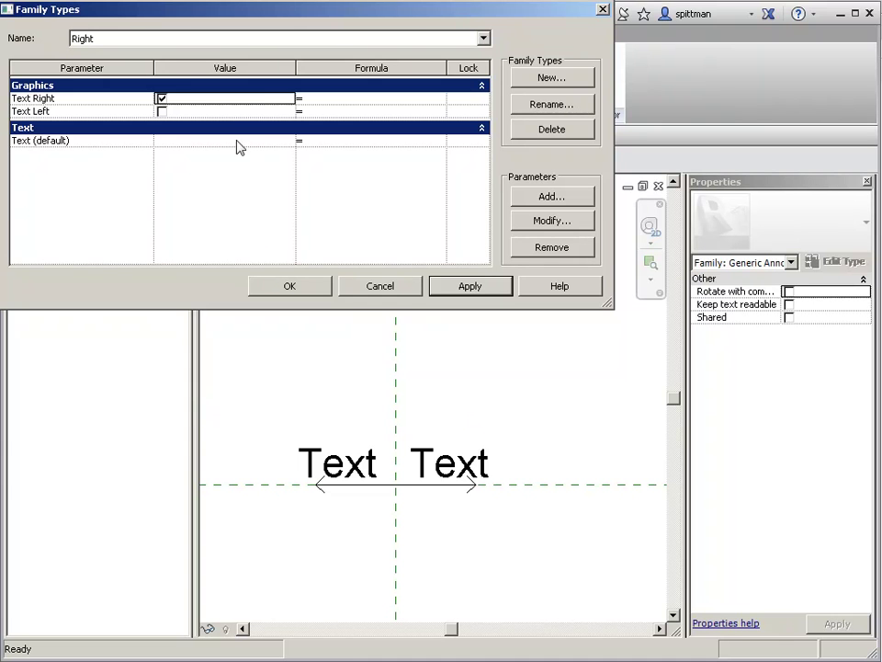
# Step: Close Family Types and save the family as AnnoTest.rfa
pyautogui.click(283, 288)
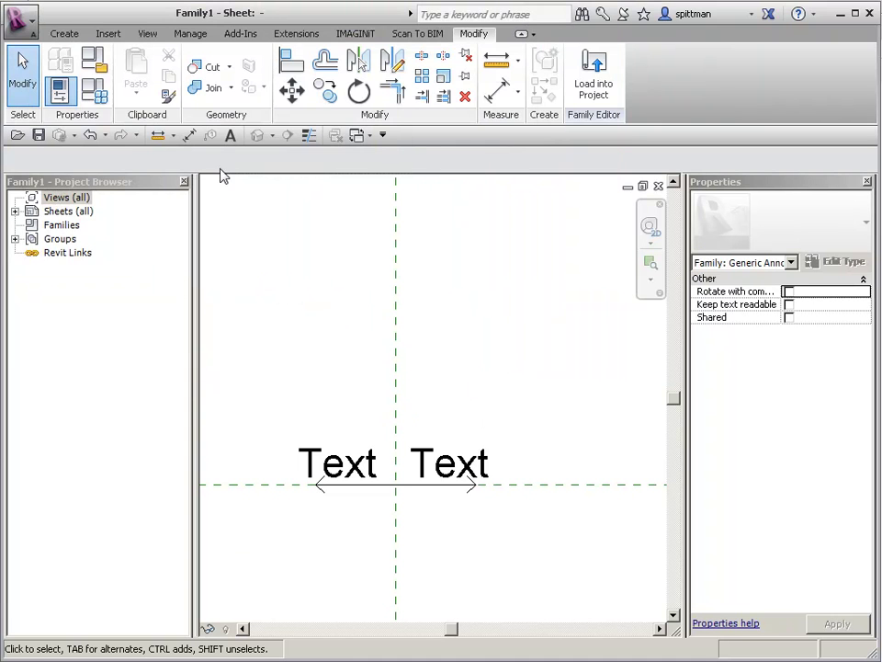
pyautogui.click(22, 20)
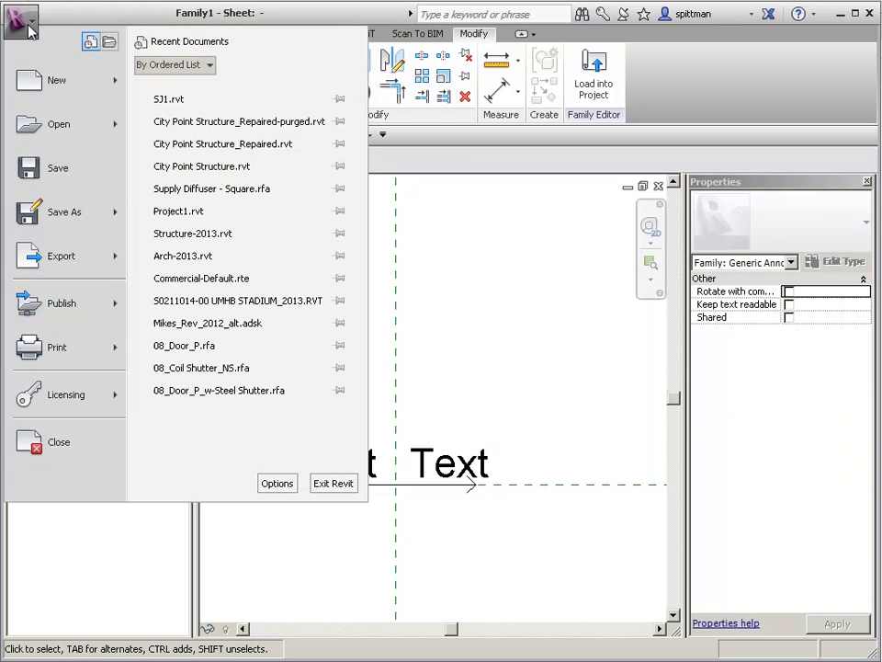
pyautogui.moveTo(112, 220)
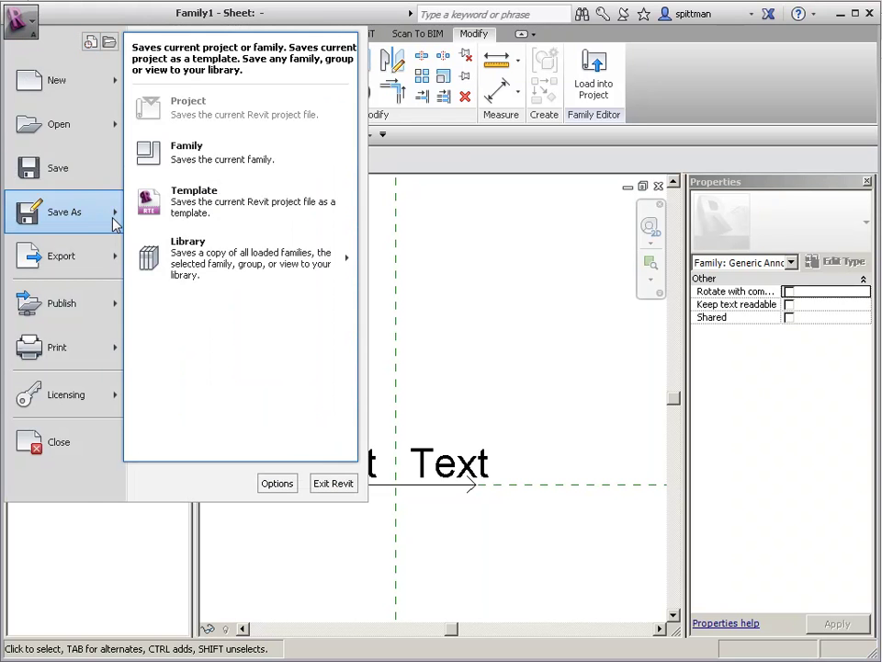
pyautogui.click(219, 179)
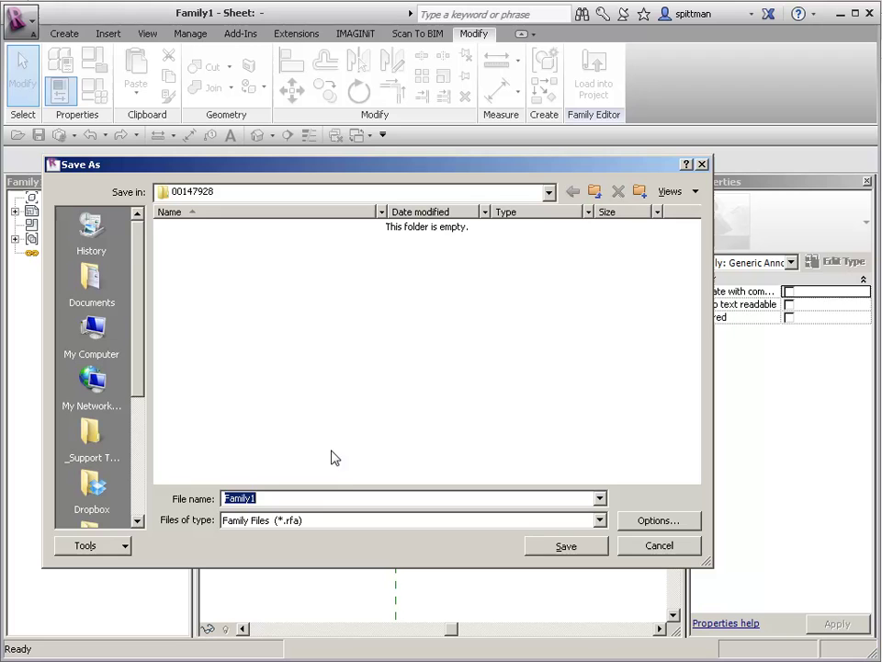
pyautogui.write('AnnoTest')
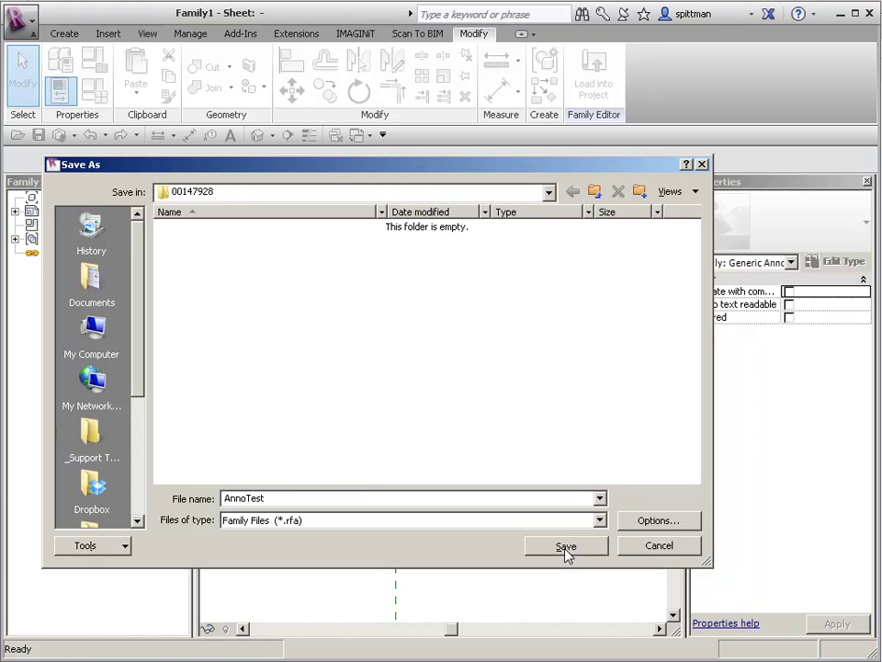
pyautogui.click(565, 547)
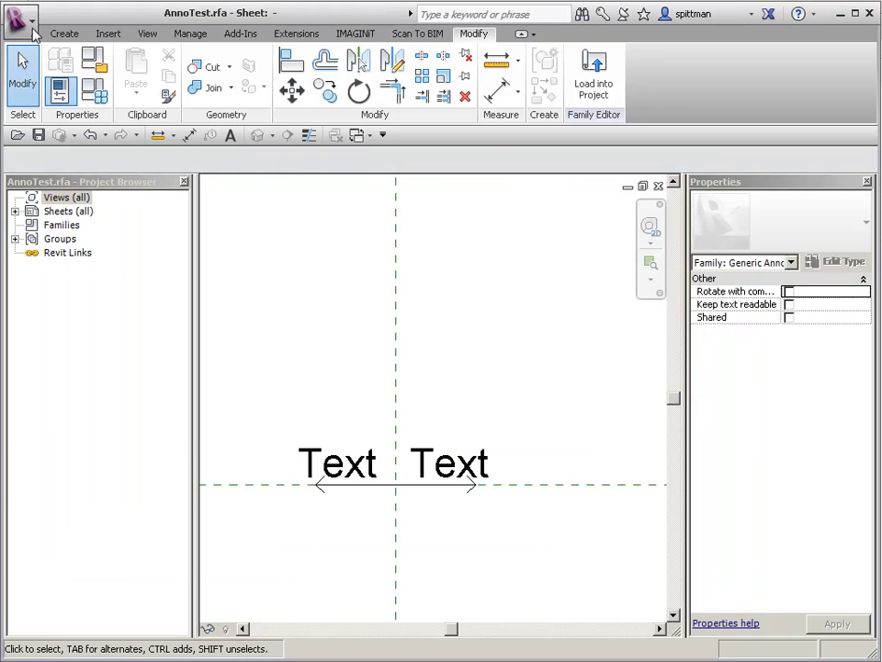
# Step: Start a new project from the Architectural Template
pyautogui.click(30, 28)
pyautogui.moveTo(117, 85)
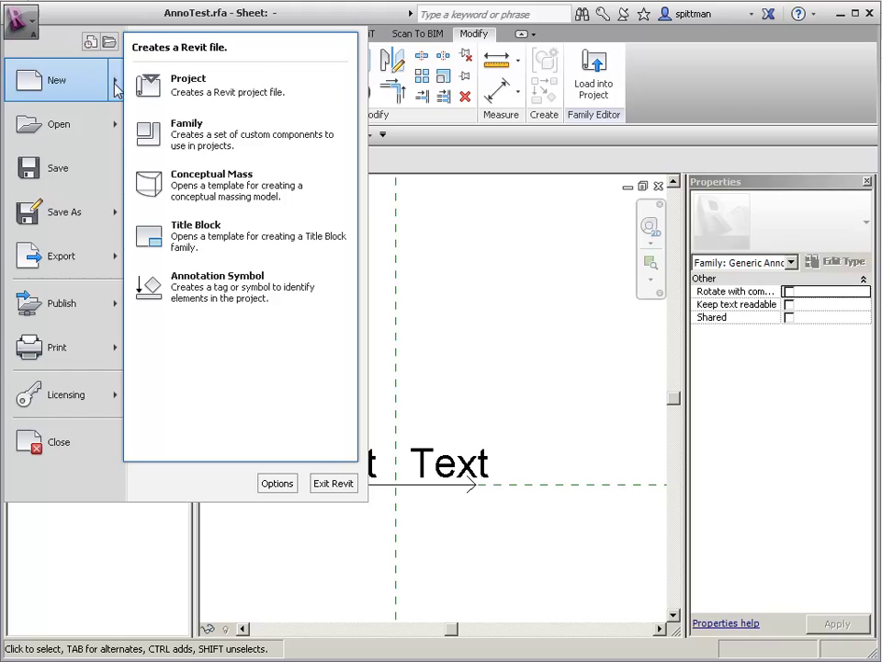
pyautogui.click(193, 86)
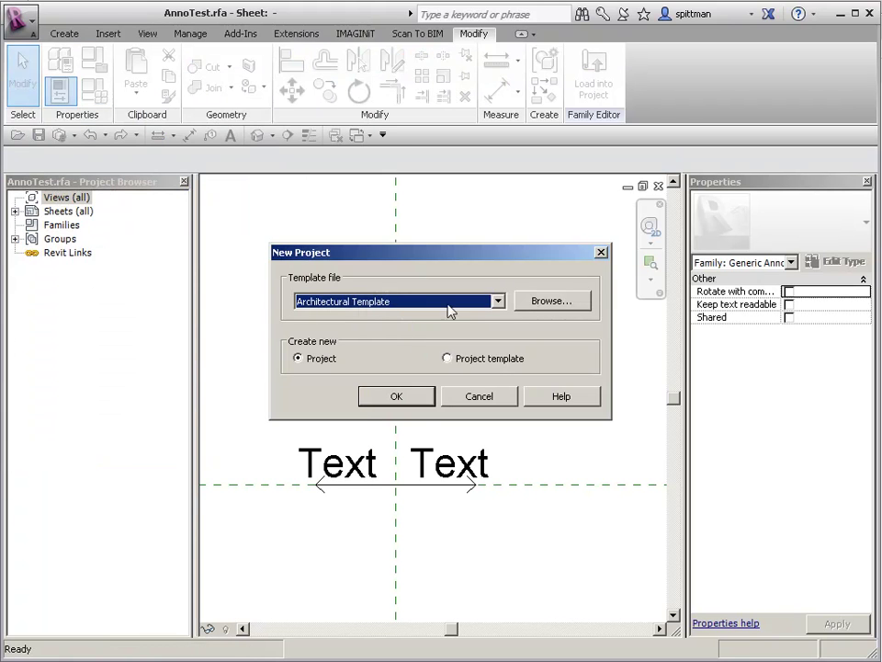
pyautogui.click(370, 398)
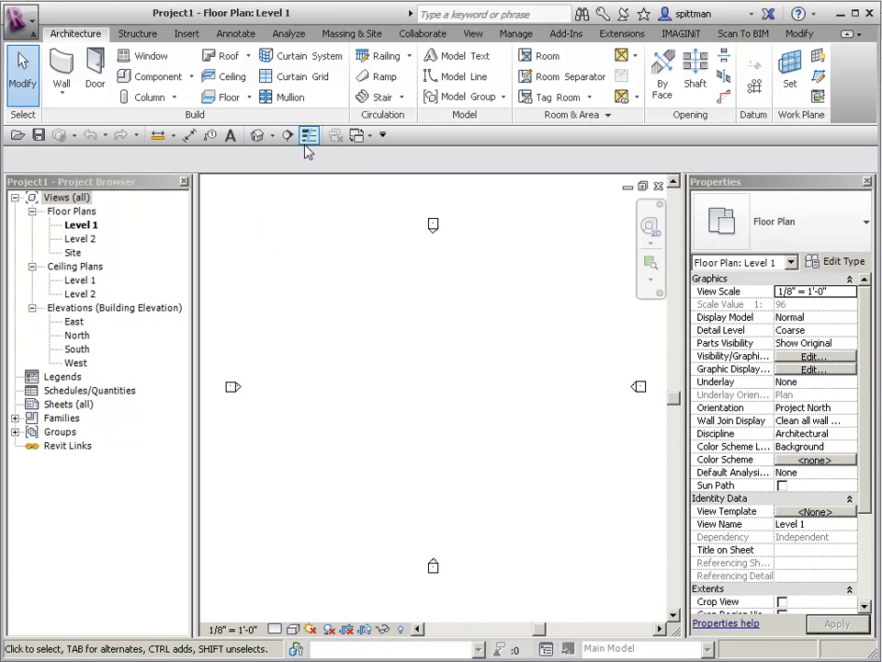
# Step: Load the AnnoTest family into Project1 and place three annotation symbols on Level 1
pyautogui.click(357, 135)
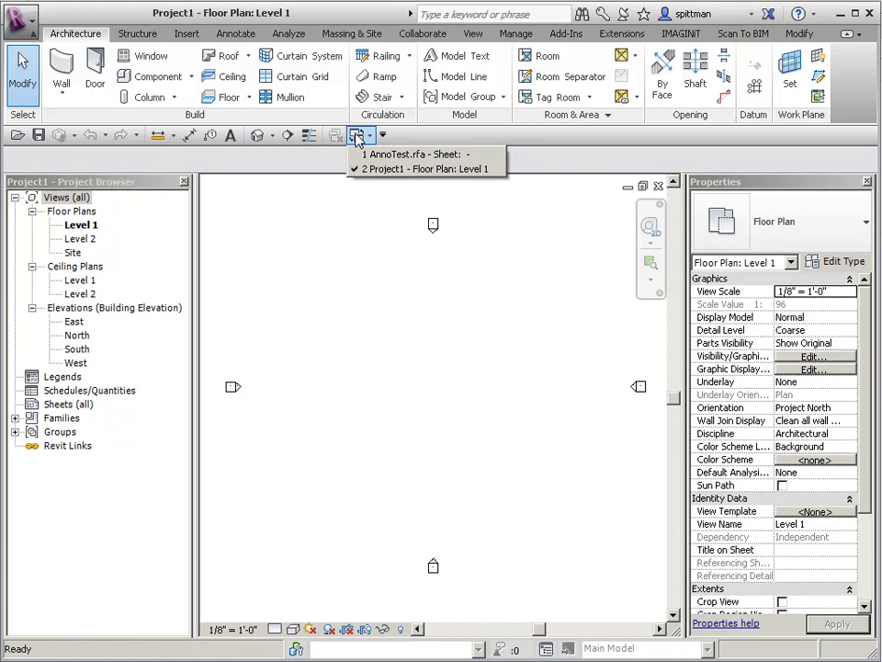
pyautogui.click(360, 152)
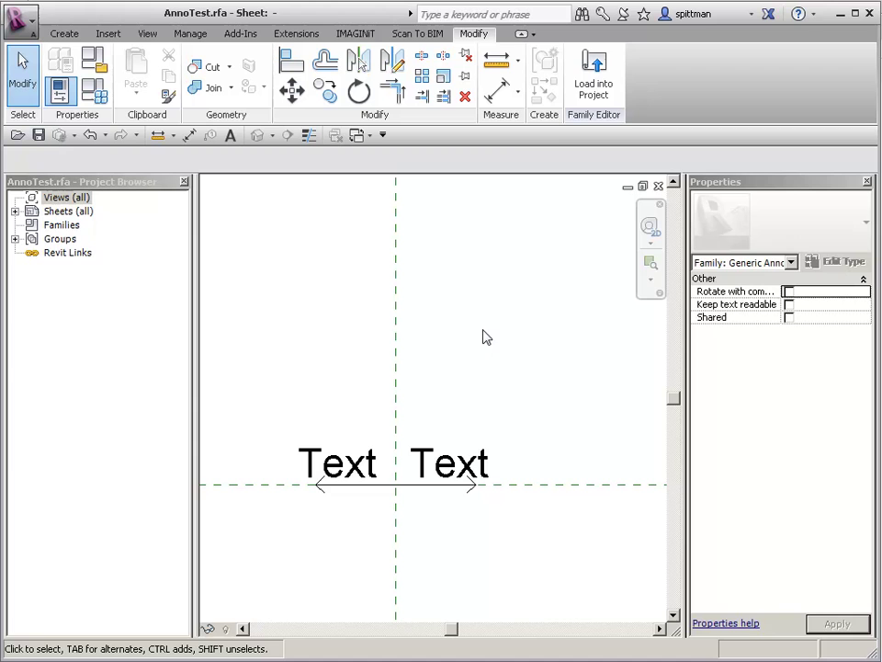
pyautogui.click(599, 86)
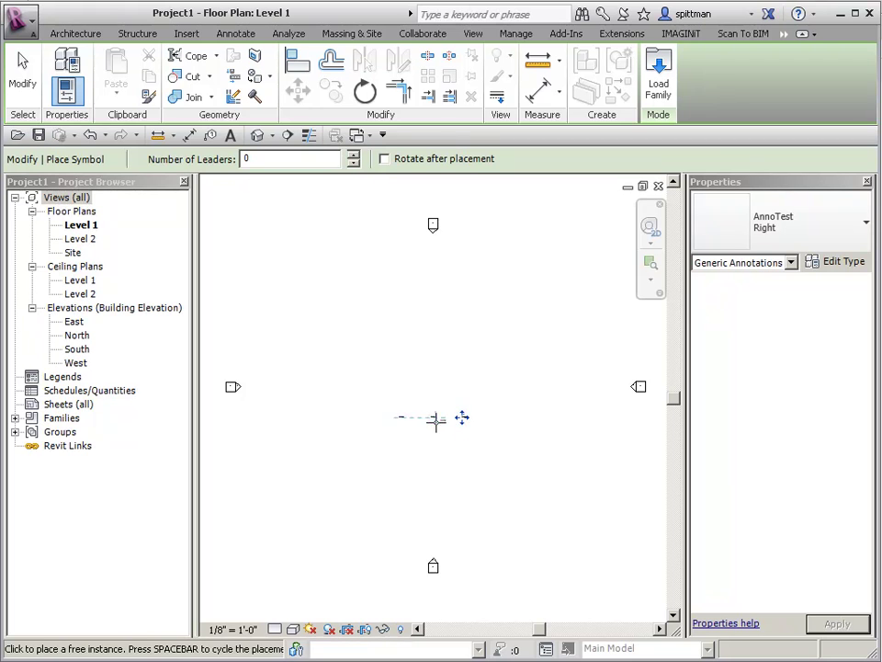
pyautogui.scroll(5, 436, 420)
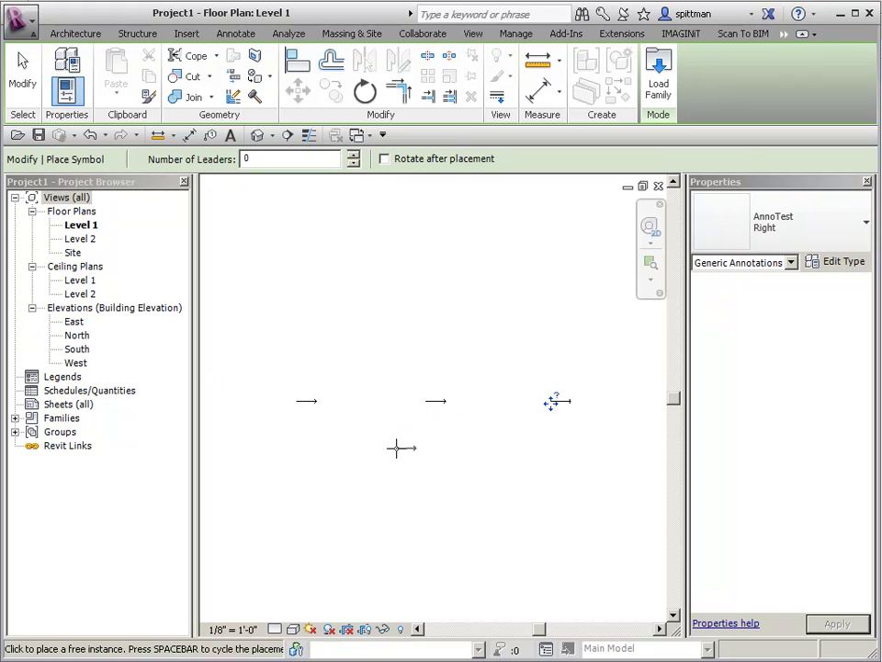
pyautogui.press('Escape')
# Step: Set the leftmost annotation to the Left type and the rightmost to Both
pyautogui.click(312, 403)
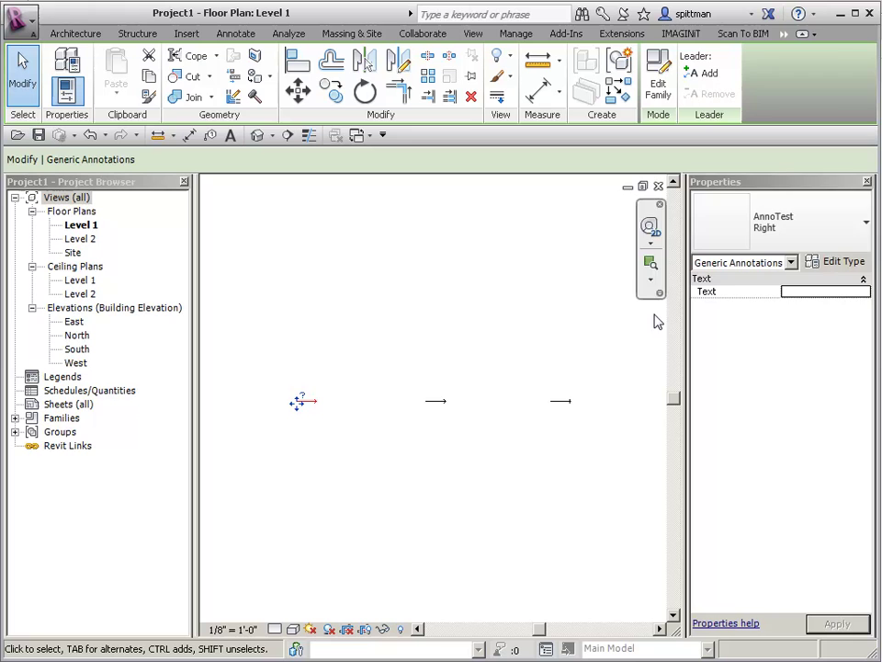
pyautogui.click(796, 234)
pyautogui.click(752, 296)
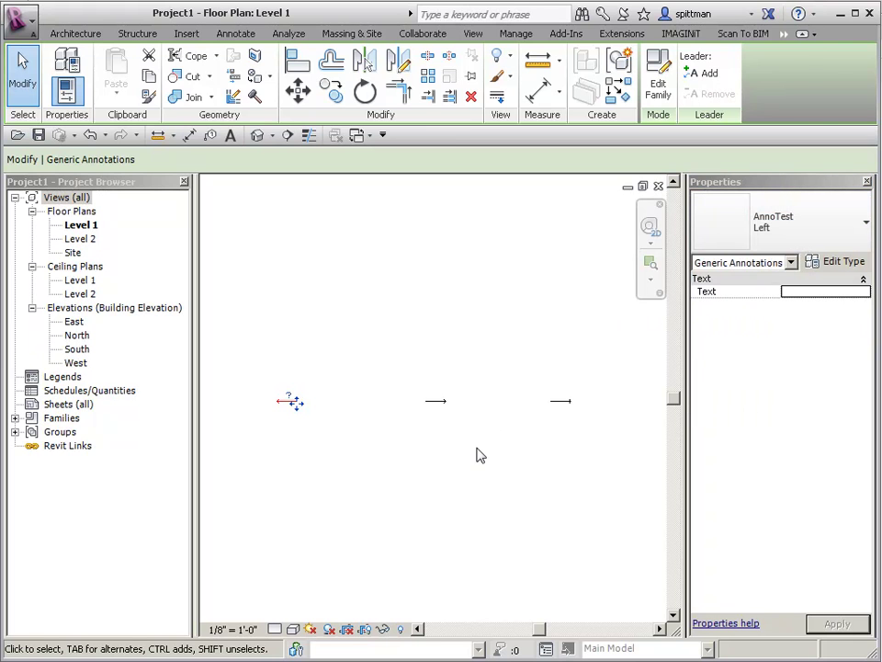
pyautogui.click(457, 425)
pyautogui.click(560, 401)
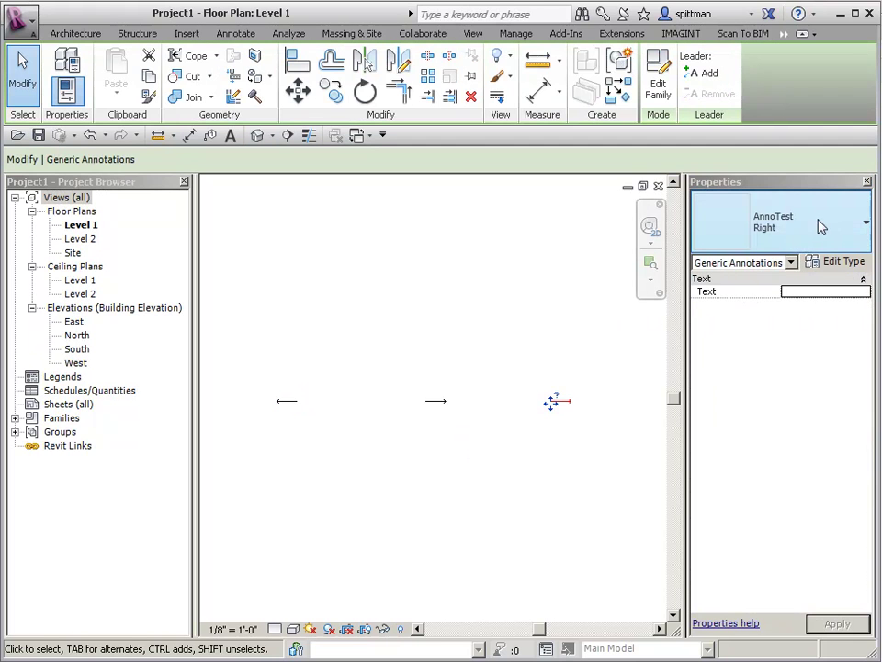
pyautogui.click(800, 234)
pyautogui.click(735, 280)
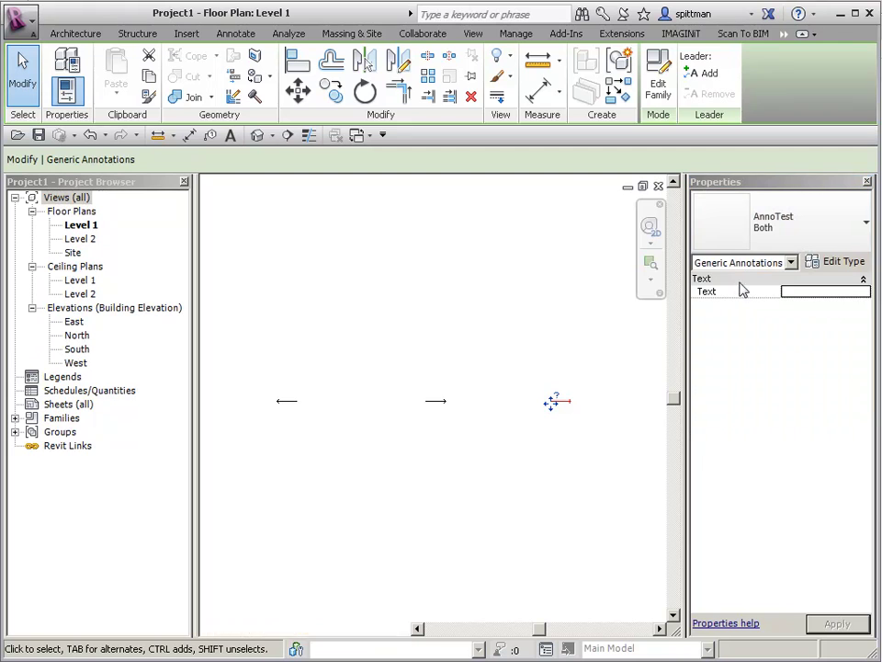
pyautogui.click(549, 445)
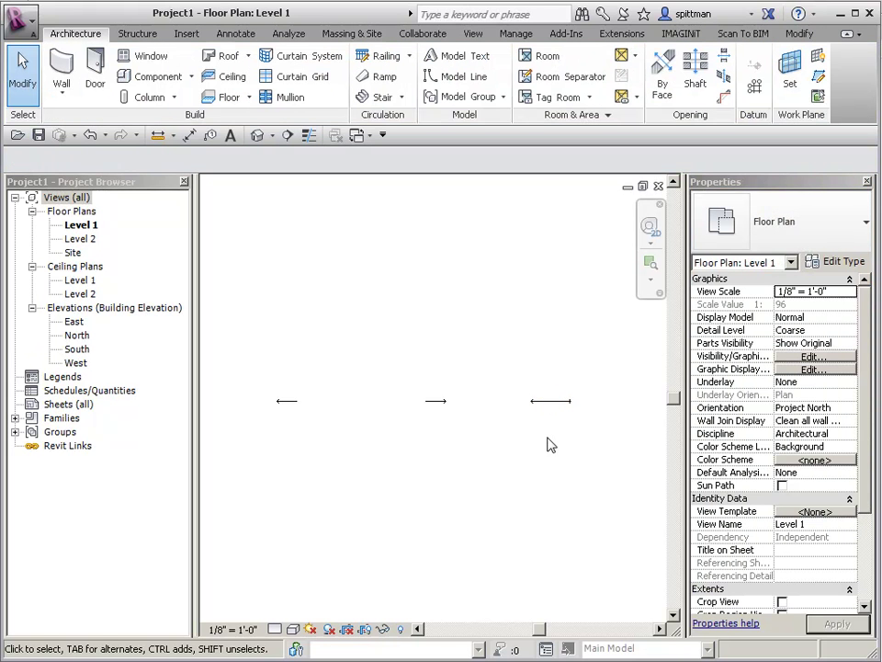
# Step: In AnnoTest.rfa, delete the not(Text Right) formula from Text Left and close Family Types
pyautogui.click(359, 136)
pyautogui.click(392, 155)
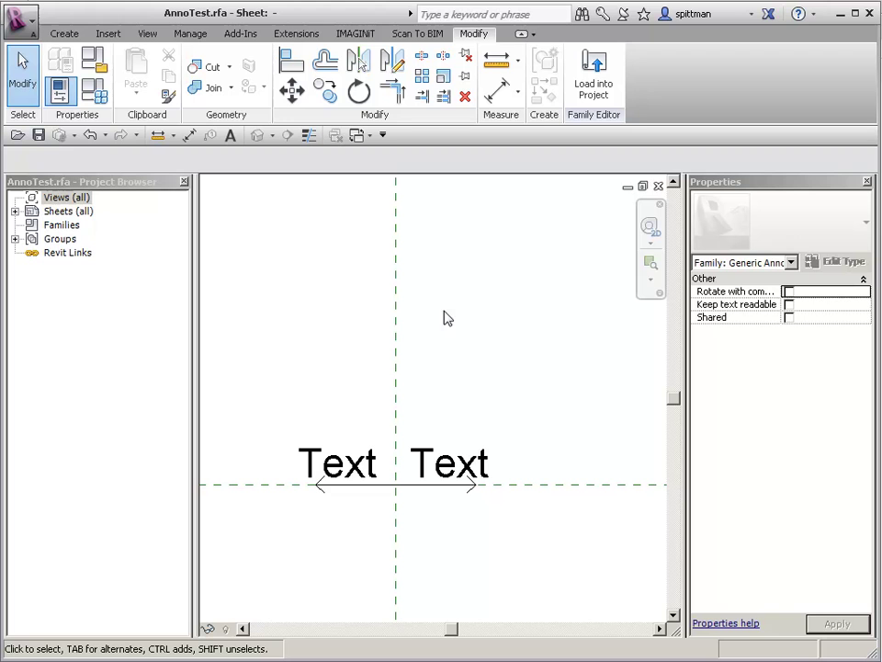
pyautogui.click(61, 63)
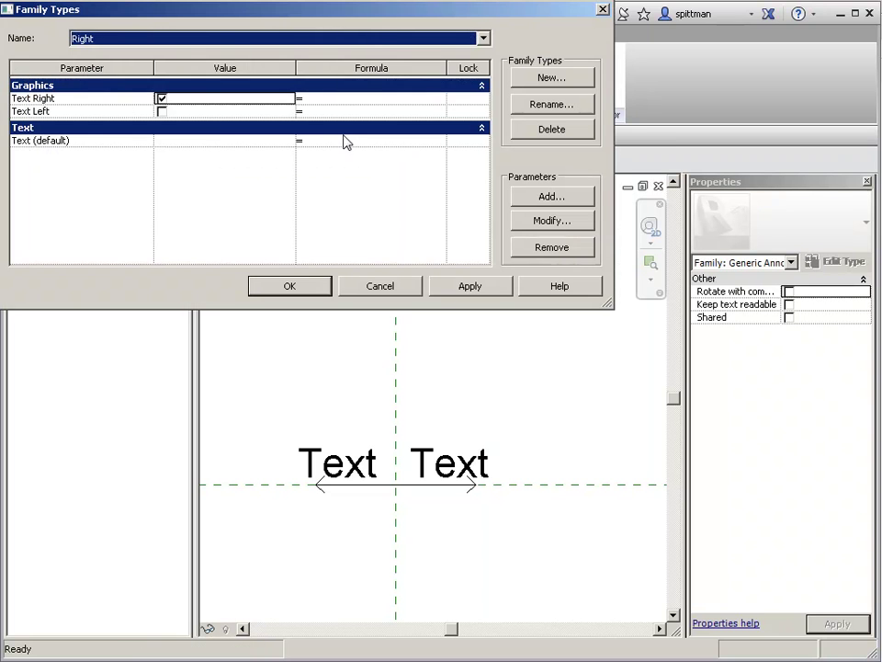
pyautogui.click(327, 113)
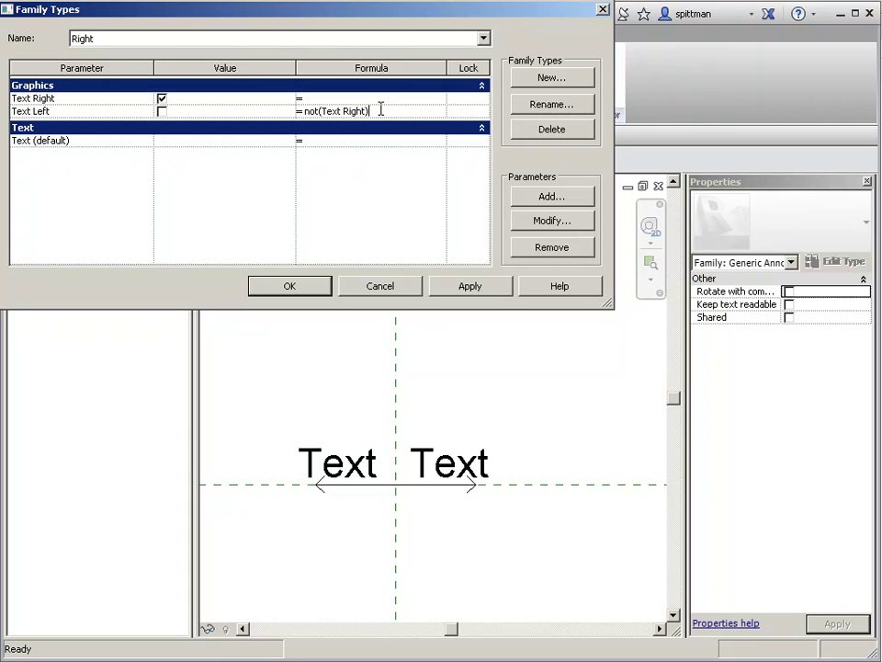
pyautogui.moveTo(378, 111); pyautogui.dragTo(263, 118)
pyautogui.press('Delete')
pyautogui.click(290, 286)
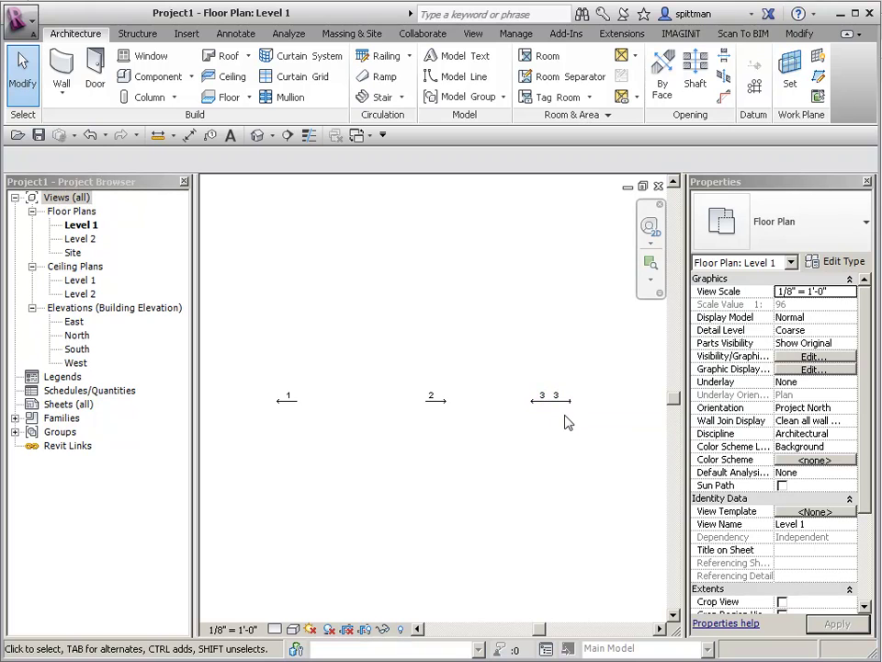
# Step: Select the Both annotation showing 3 3, then pick the right Text label in AnnoTest.rfa
pyautogui.scroll(5, 565, 420)
pyautogui.click(485, 379)
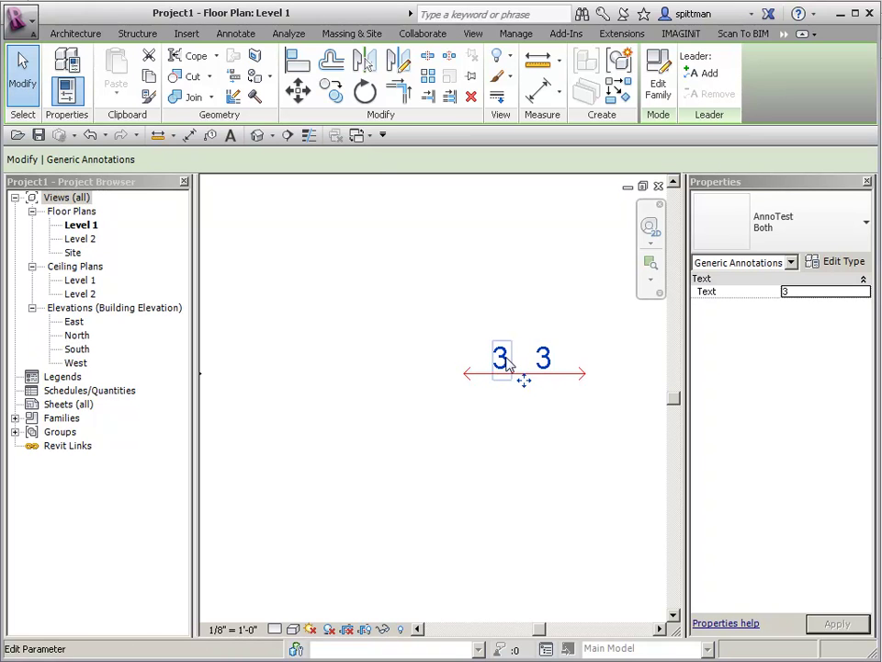
pyautogui.click(358, 137)
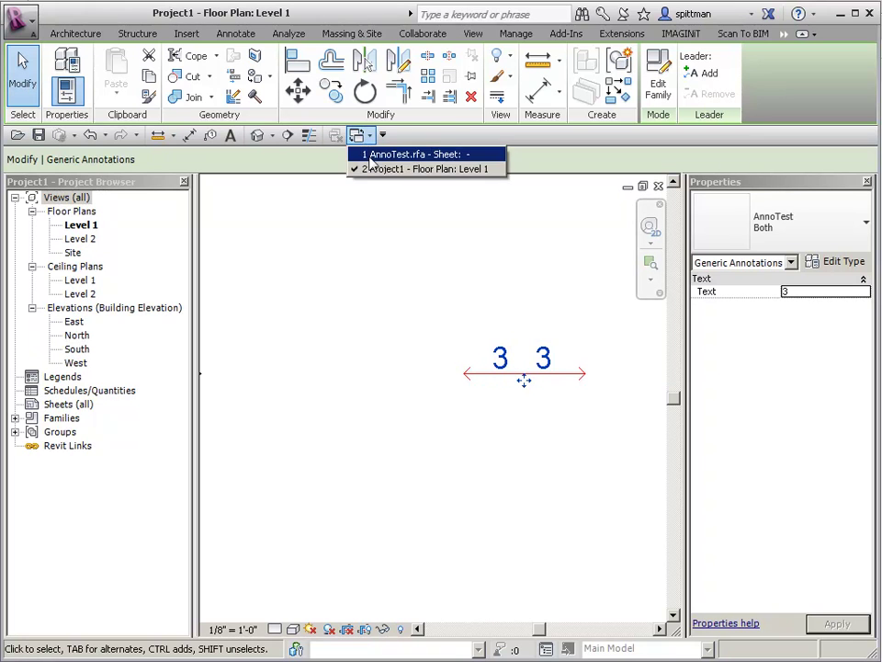
pyautogui.click(375, 159)
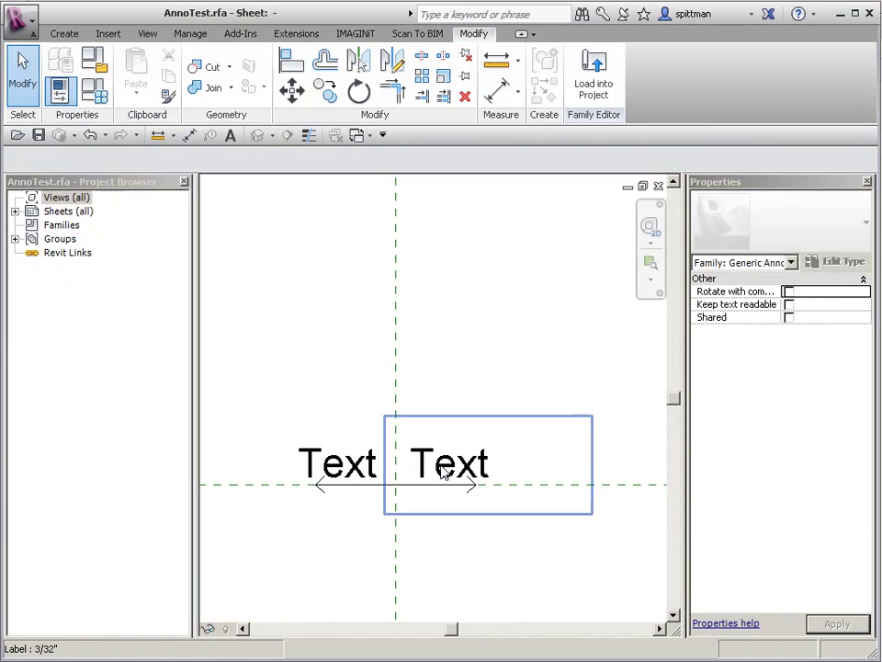
pyautogui.click(404, 444)
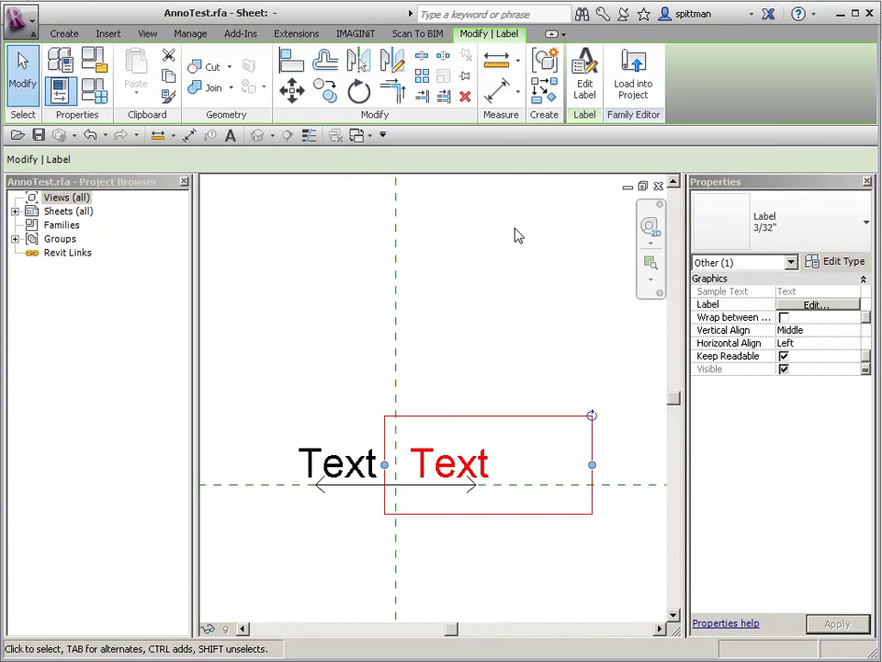